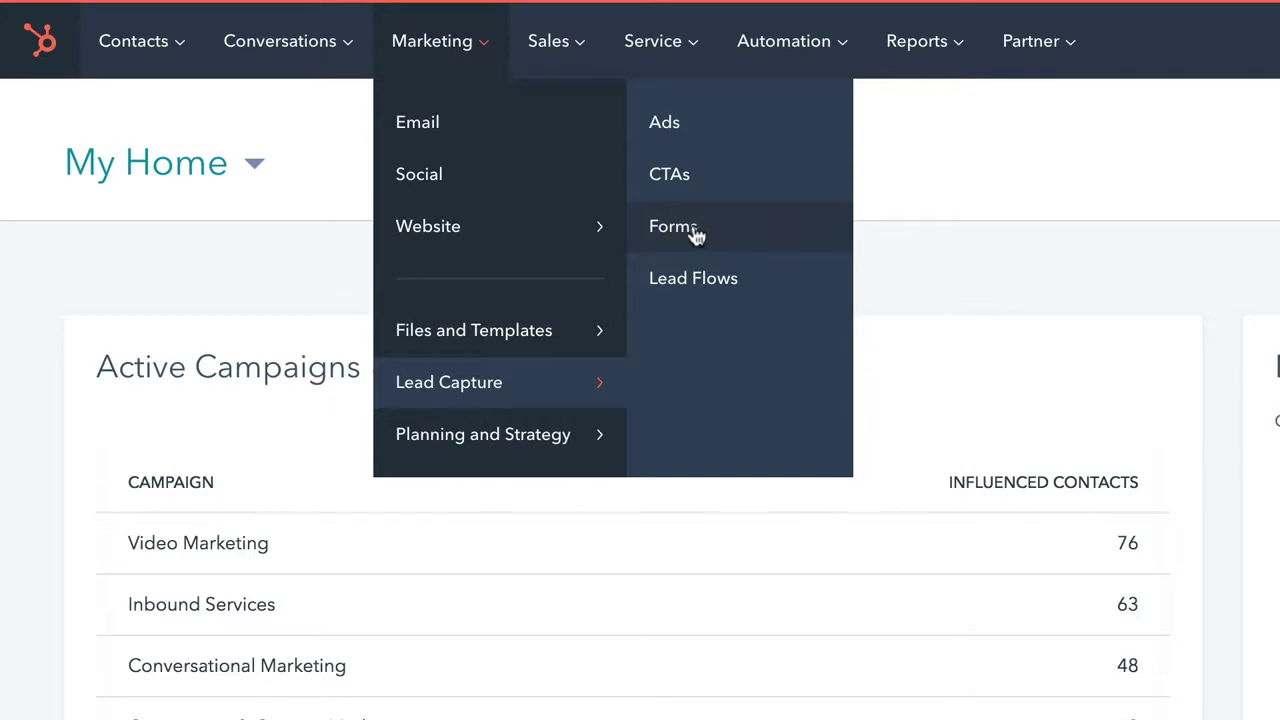
# Step: Create a new marketing form named with the presenter's first name followed by "Speaker Form"
pyautogui.click(695, 230)
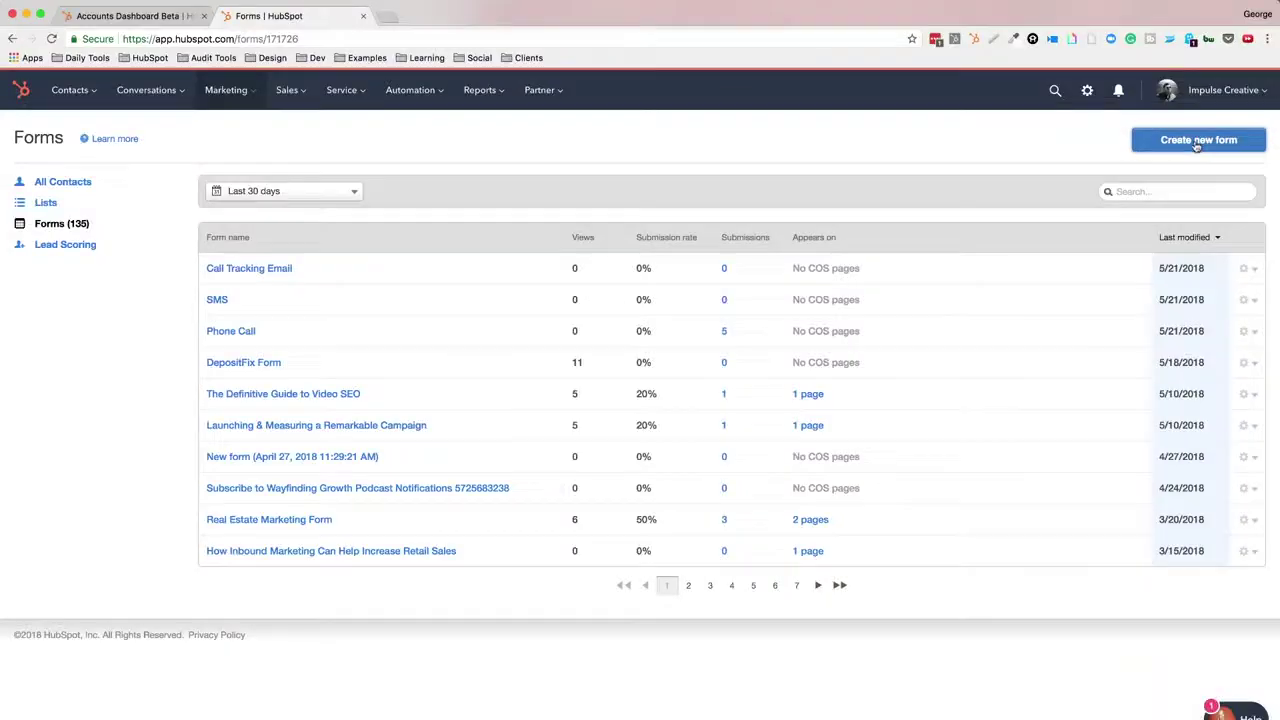
pyautogui.click(1122, 147)
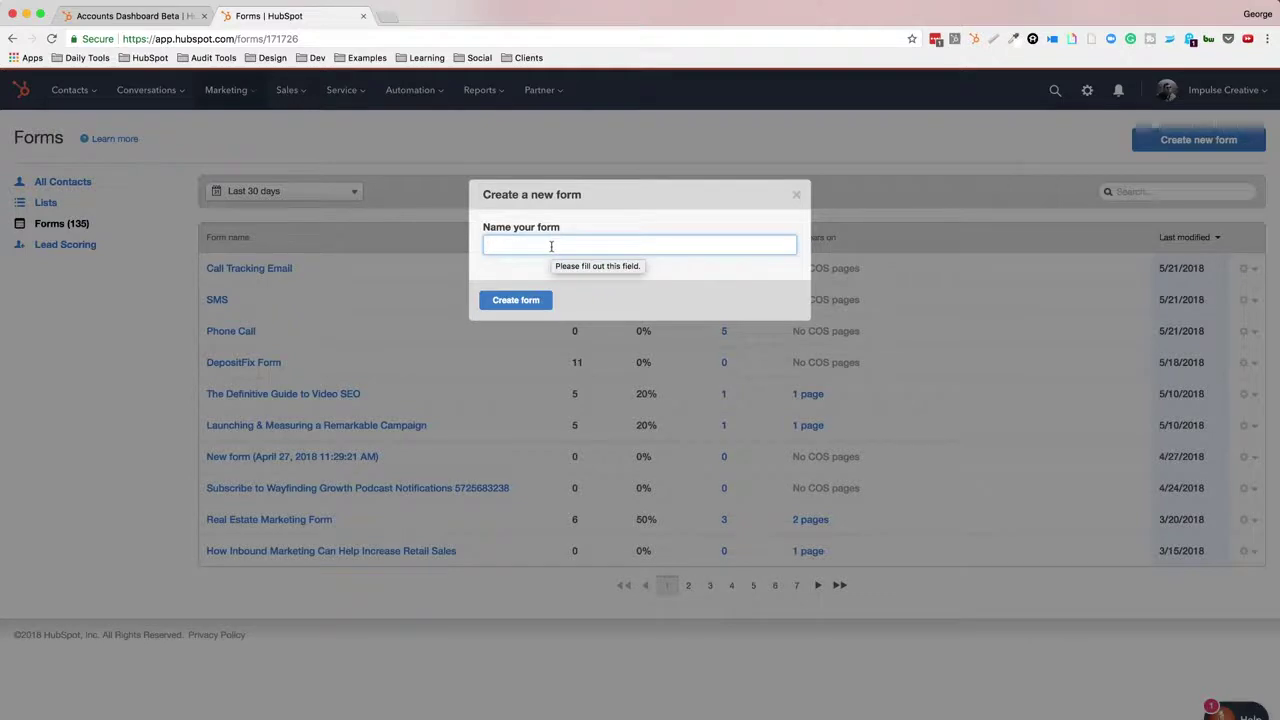
pyautogui.write('George Speaker Form')
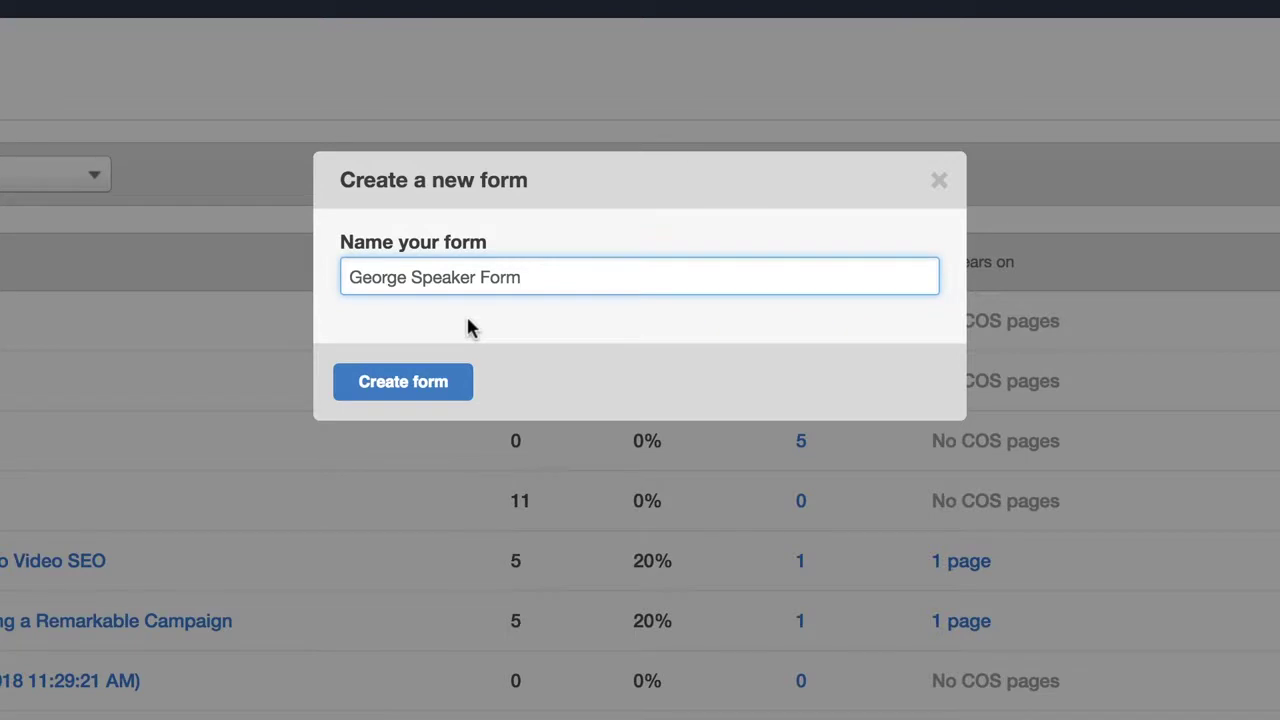
pyautogui.click(403, 386)
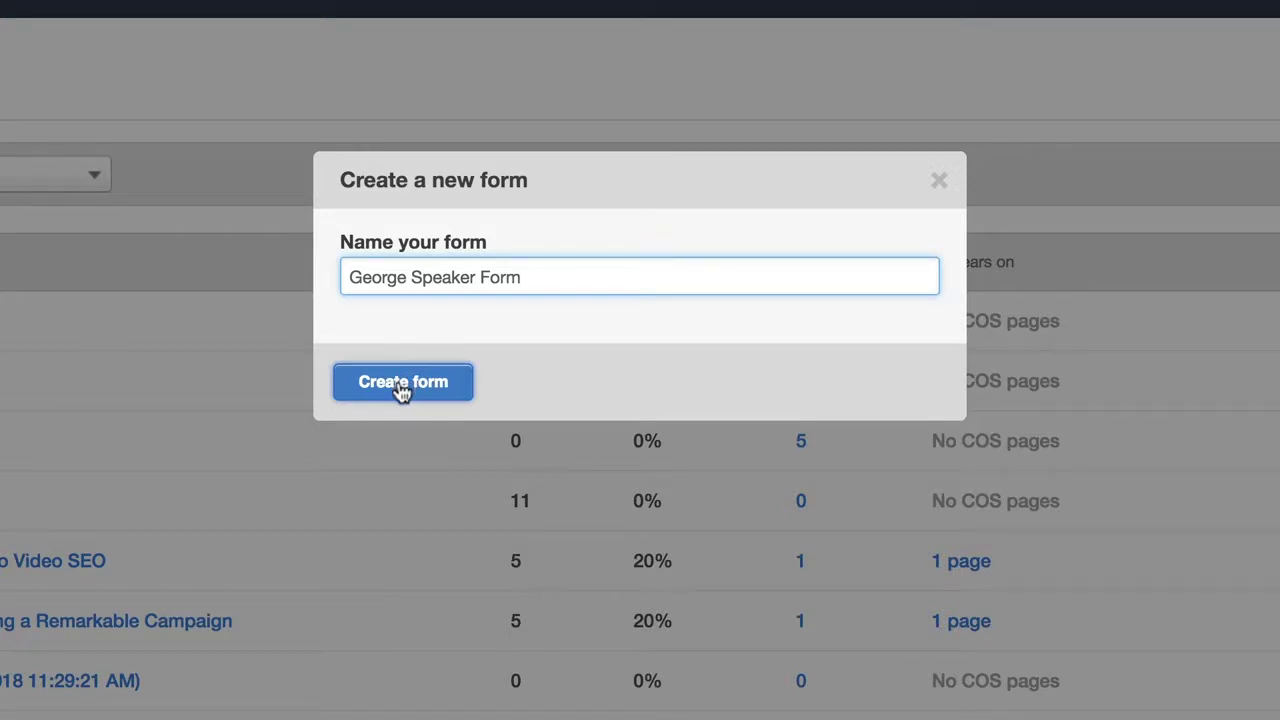
pyautogui.click(401, 385)
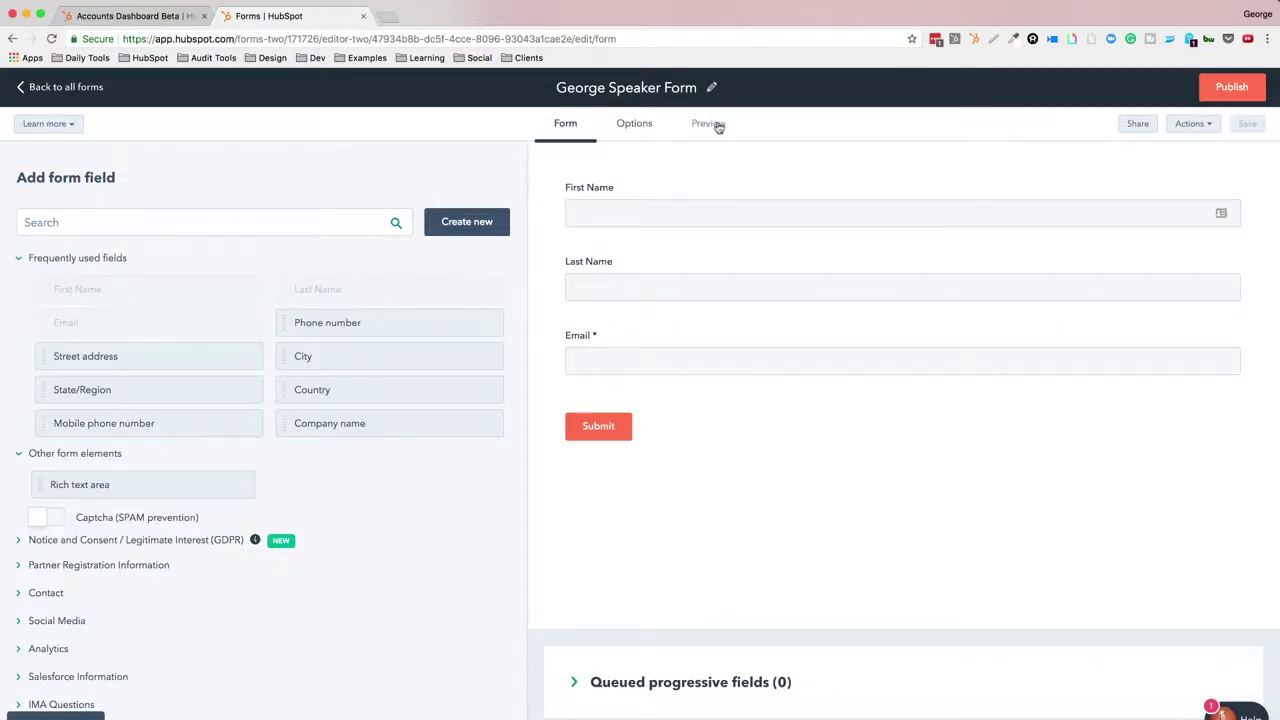
# Step: Review the form's options for the thank-you message, submission notifications, language, cookie tracking and pre-populated fields
pyautogui.click(636, 124)
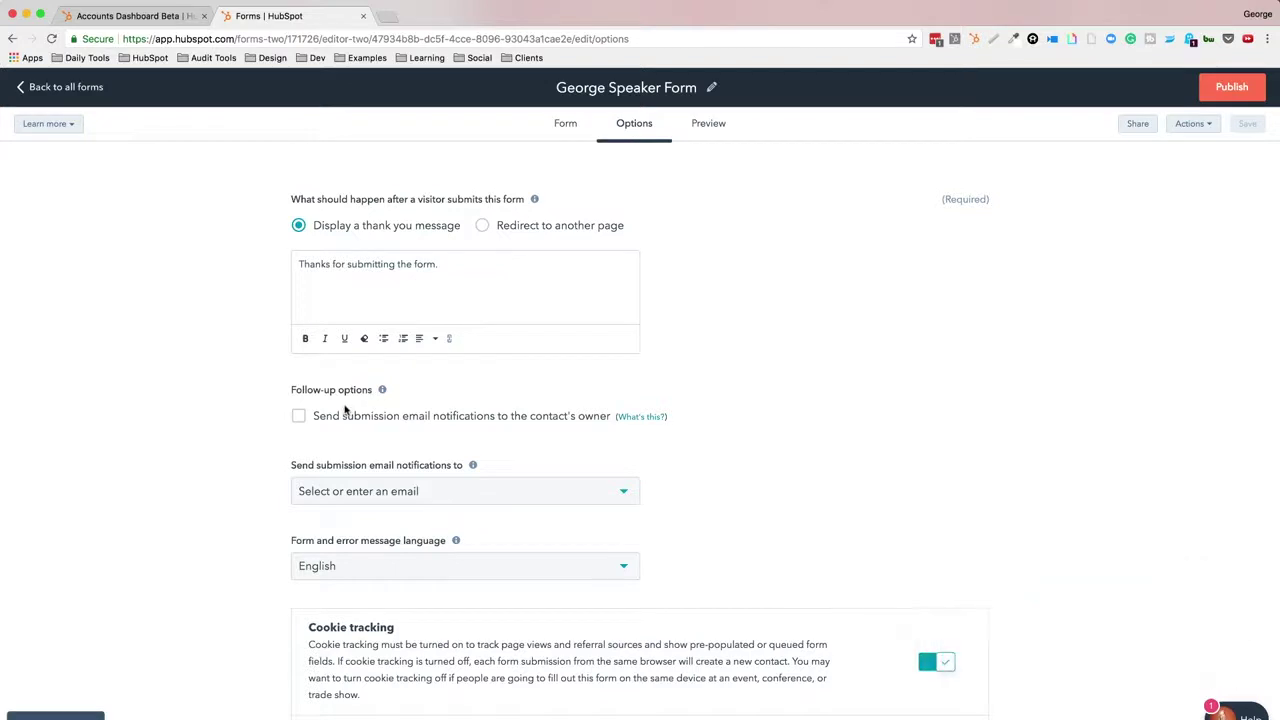
pyautogui.scroll(-2, 345, 410)
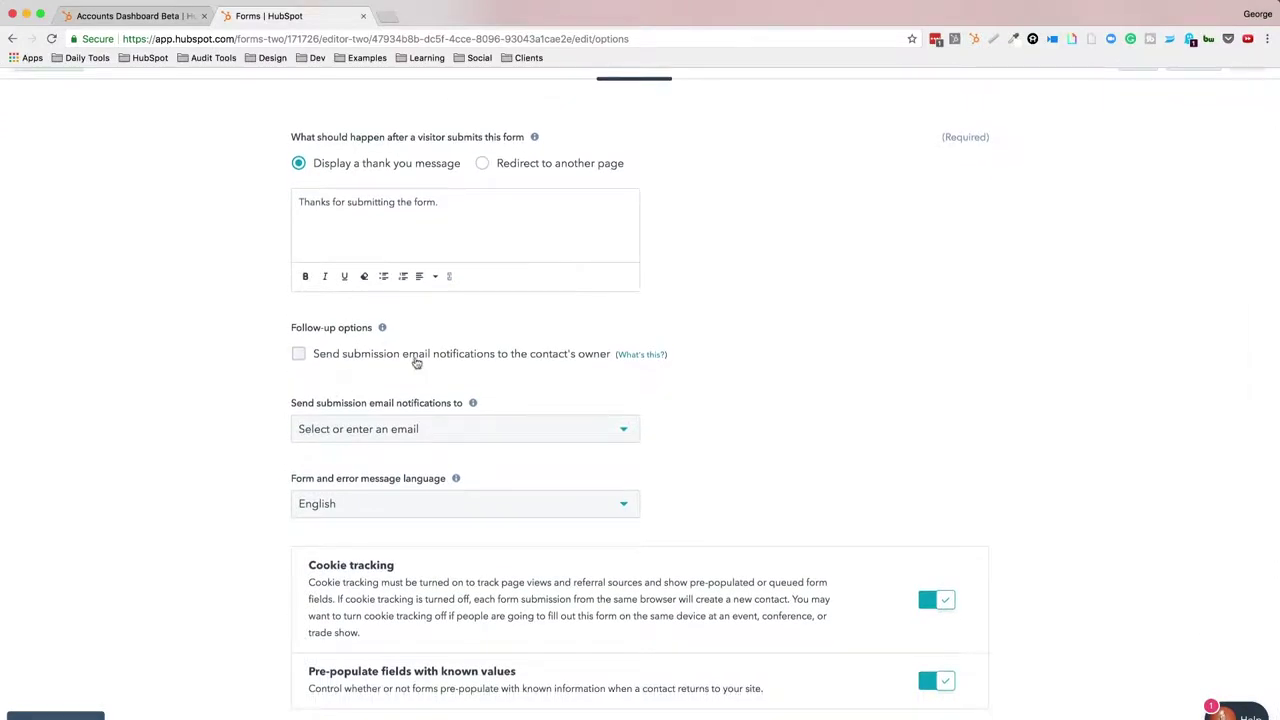
pyautogui.scroll(-1, 420, 414)
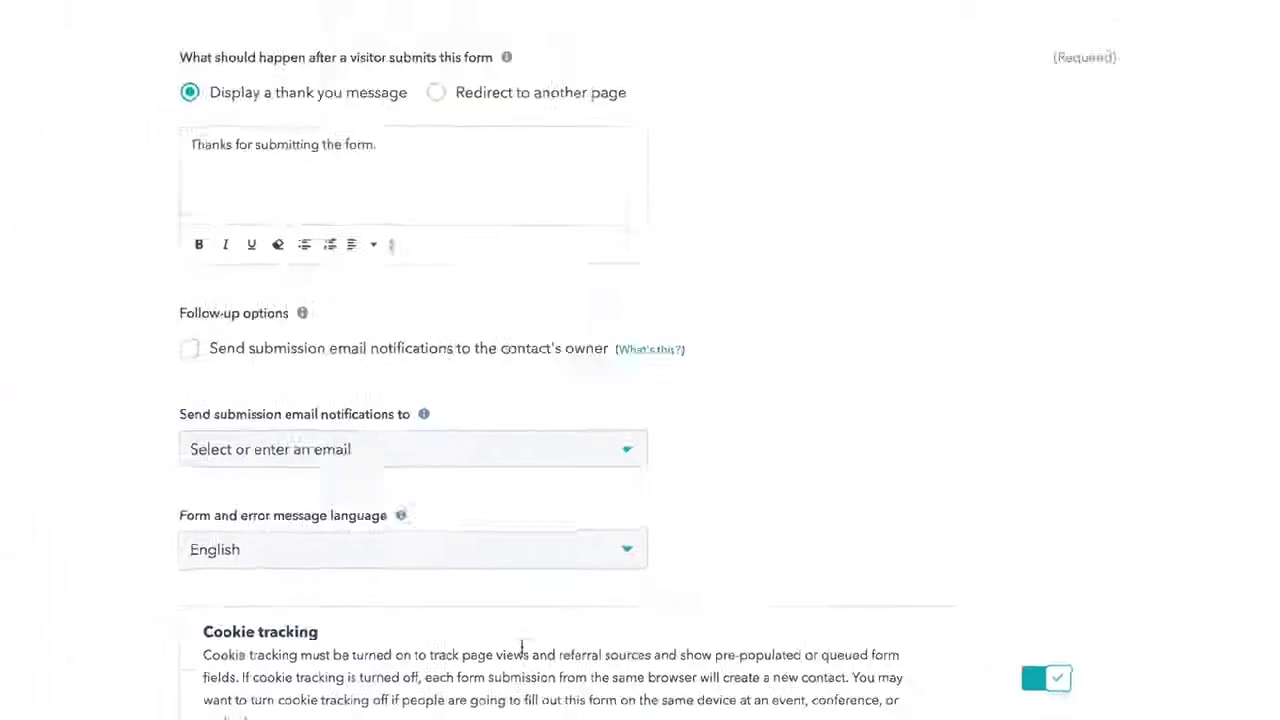
# Step: Preview the form in the desktop, tablet and mobile layouts
pyautogui.click(708, 126)
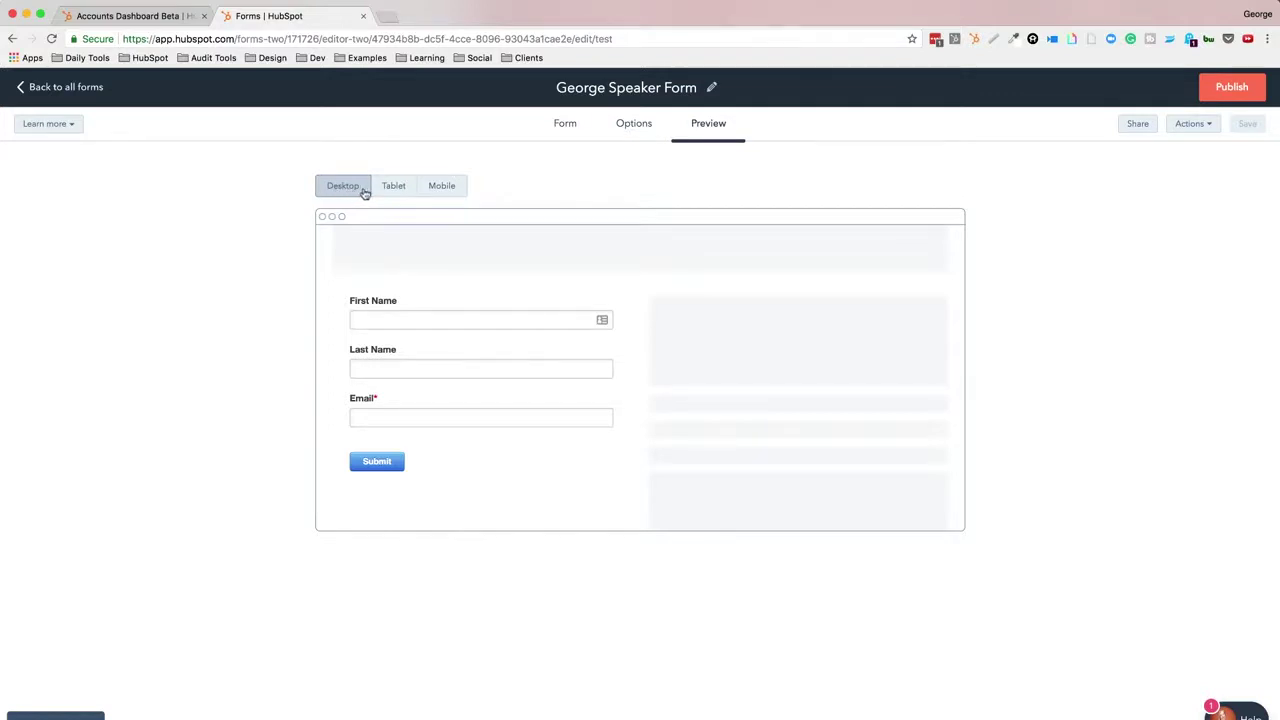
pyautogui.click(394, 189)
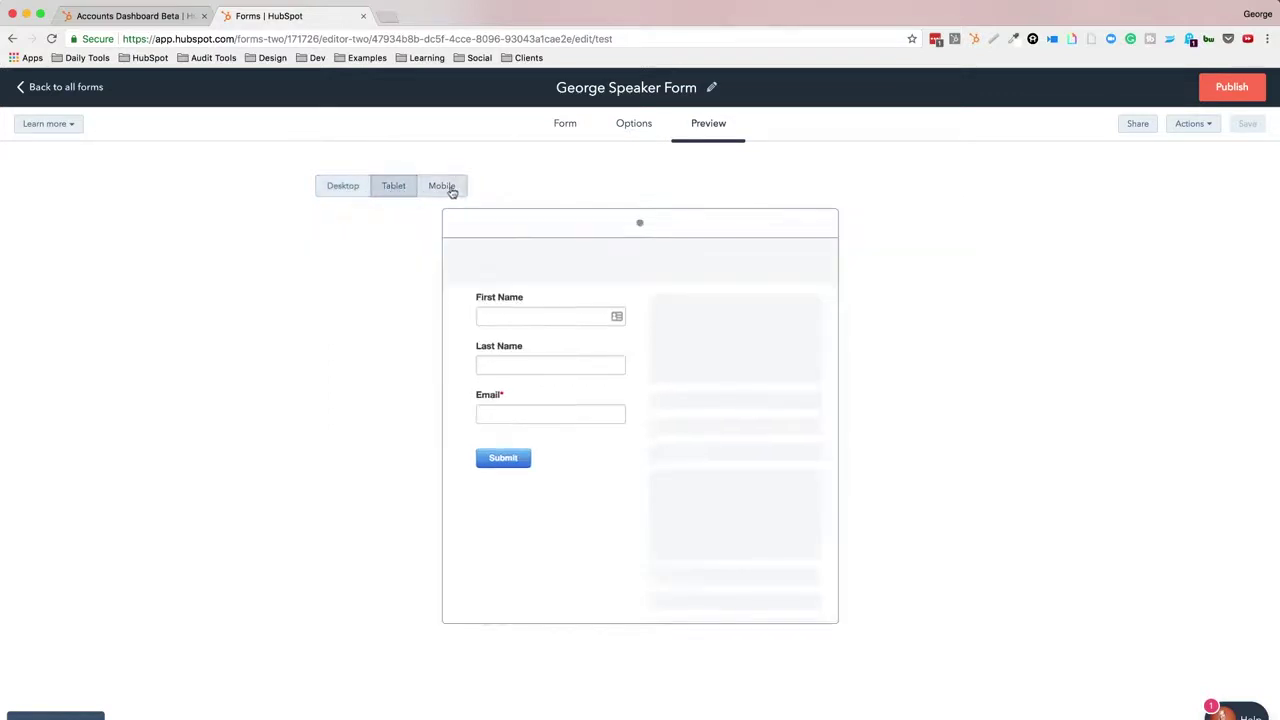
pyautogui.click(449, 190)
pyautogui.click(357, 192)
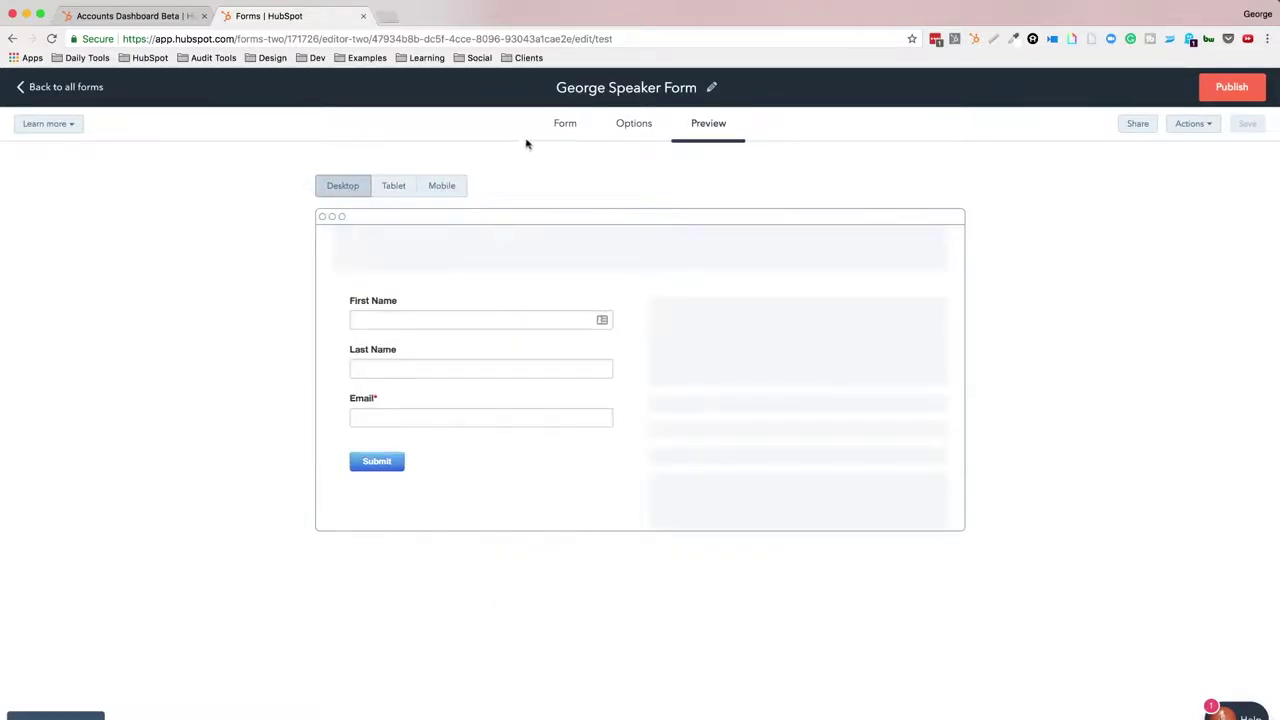
# Step: Search the form fields for "Job T" and add the Job Title field between Email and the Submit button
pyautogui.click(565, 128)
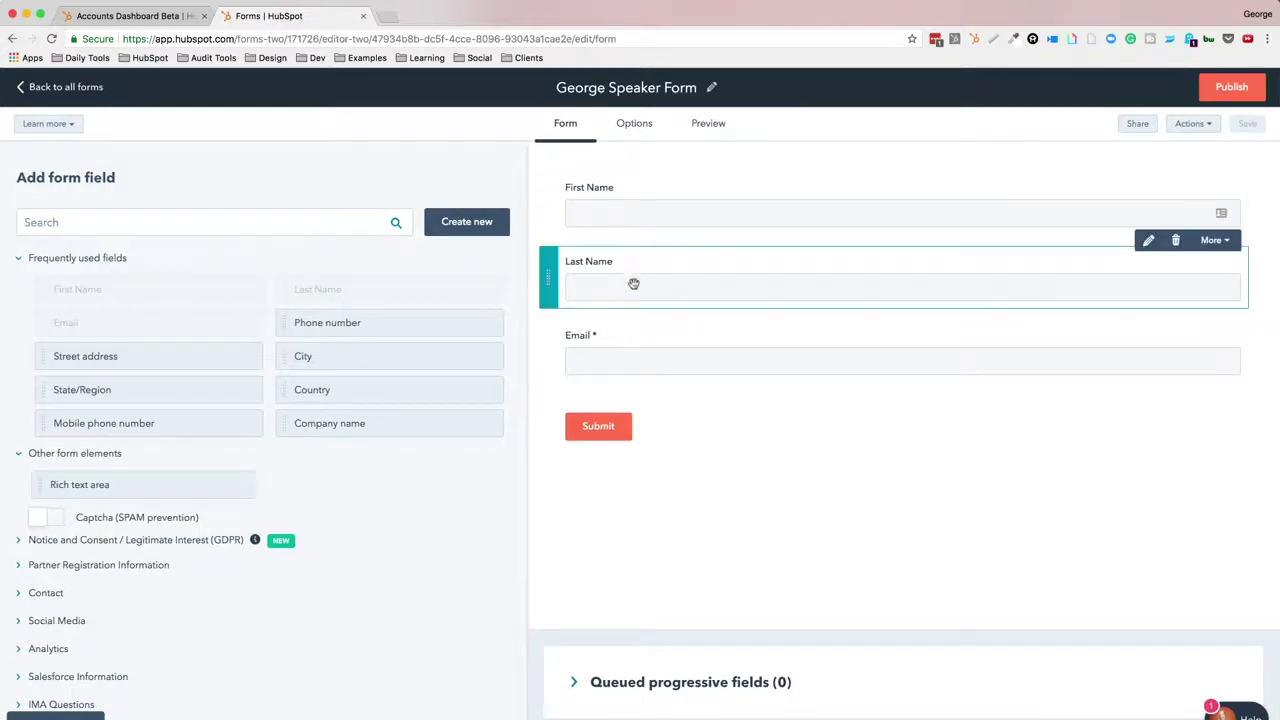
pyautogui.click(321, 226)
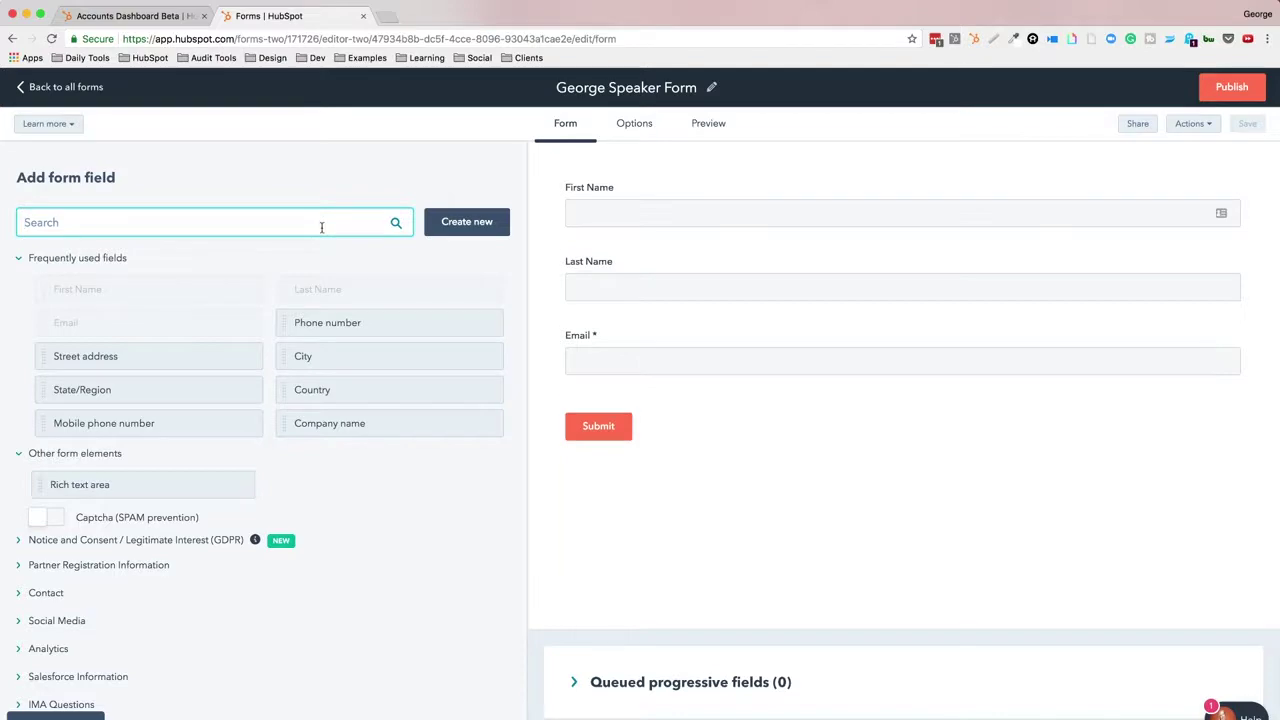
pyautogui.write('Job T')
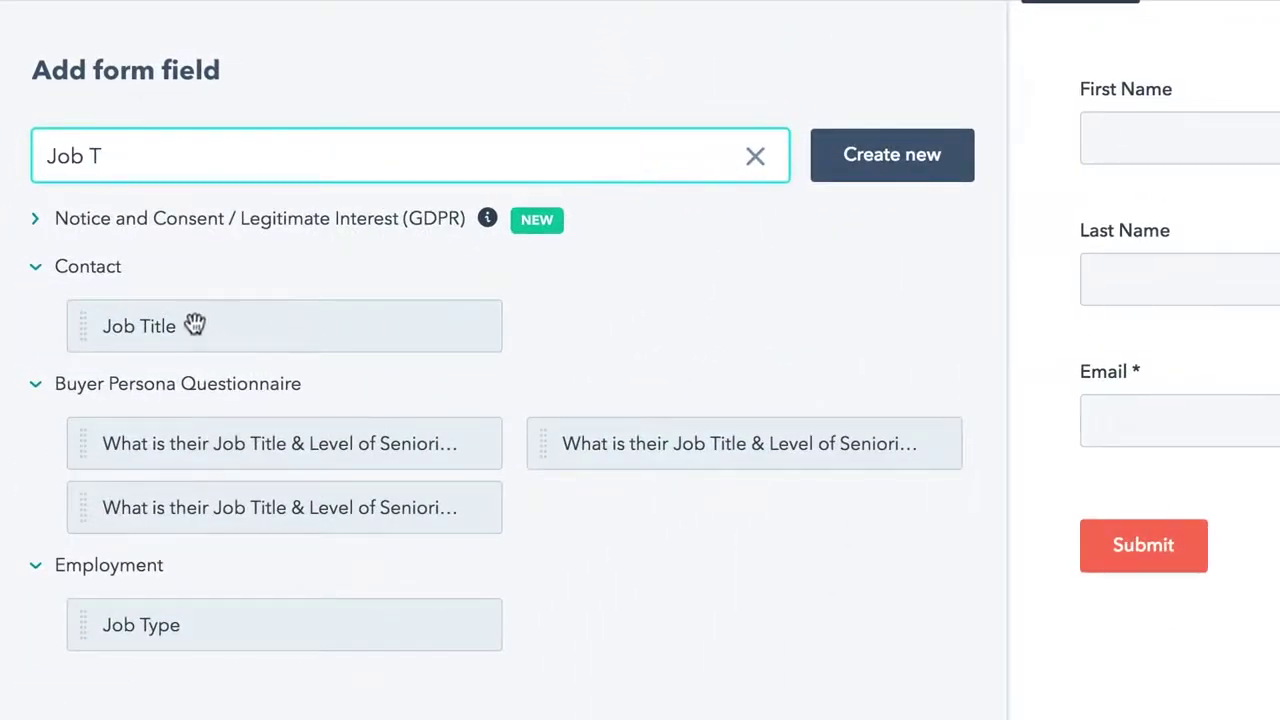
pyautogui.moveTo(158, 330); pyautogui.dragTo(1279, 442)
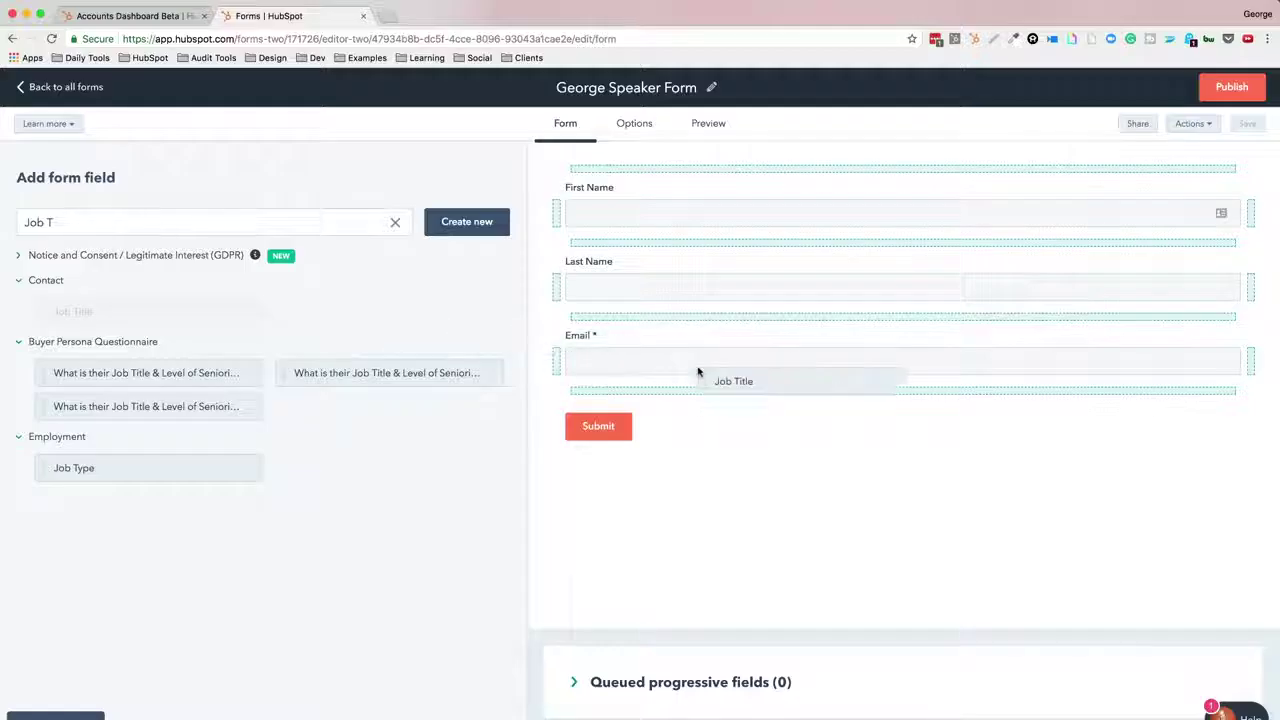
pyautogui.moveTo(698, 372); pyautogui.dragTo(711, 400)
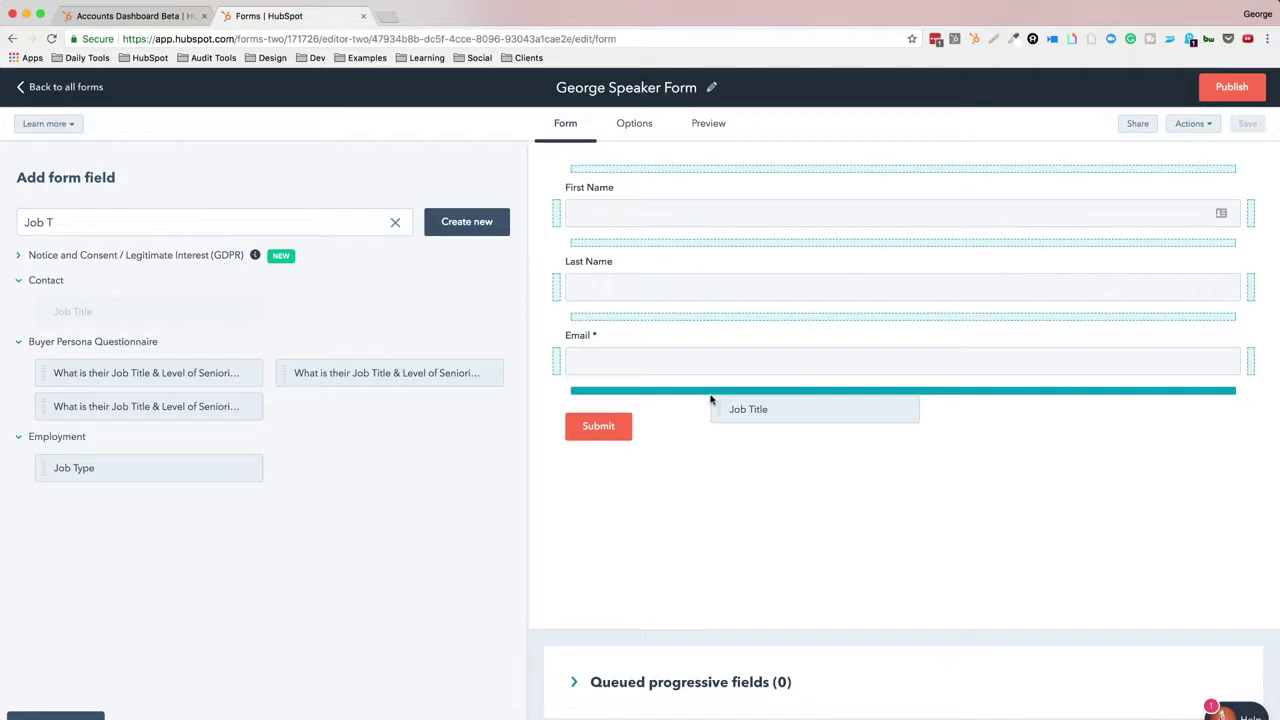
pyautogui.moveTo(711, 400); pyautogui.dragTo(708, 394)
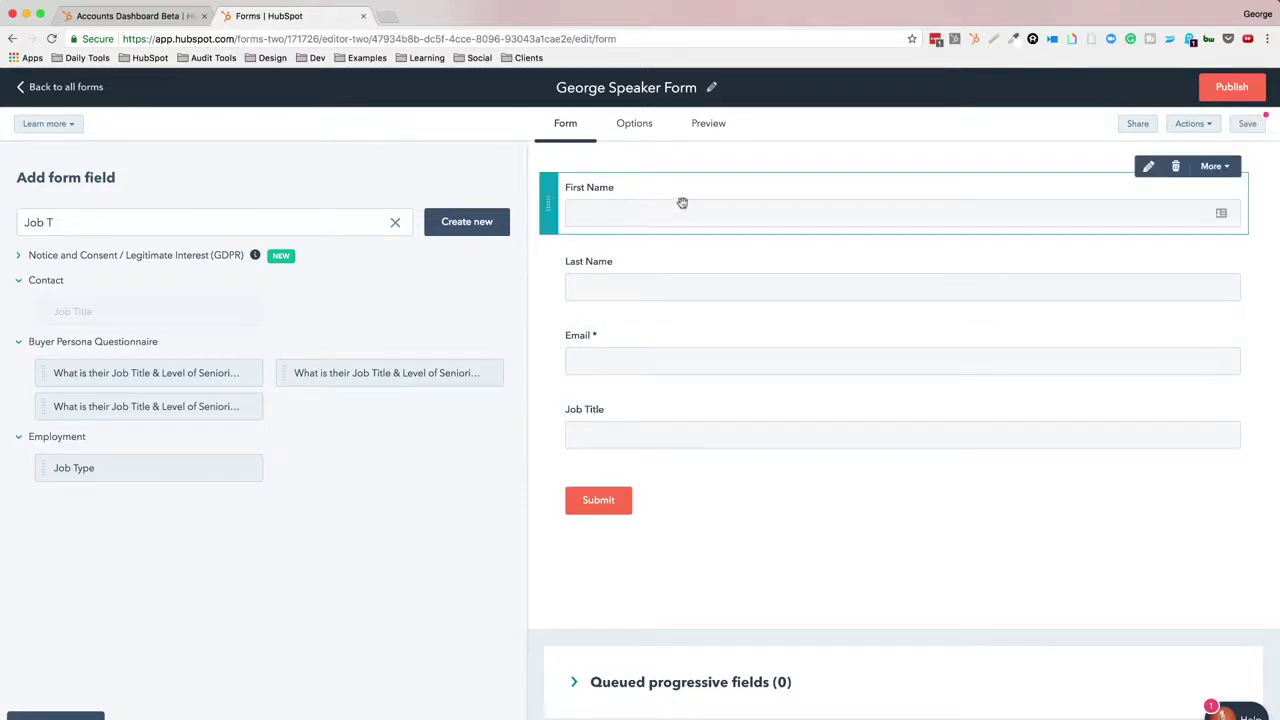
# Step: Arrange the First Name and Last Name fields side by side in one row, with First Name first
pyautogui.moveTo(675, 212); pyautogui.dragTo(1252, 288)
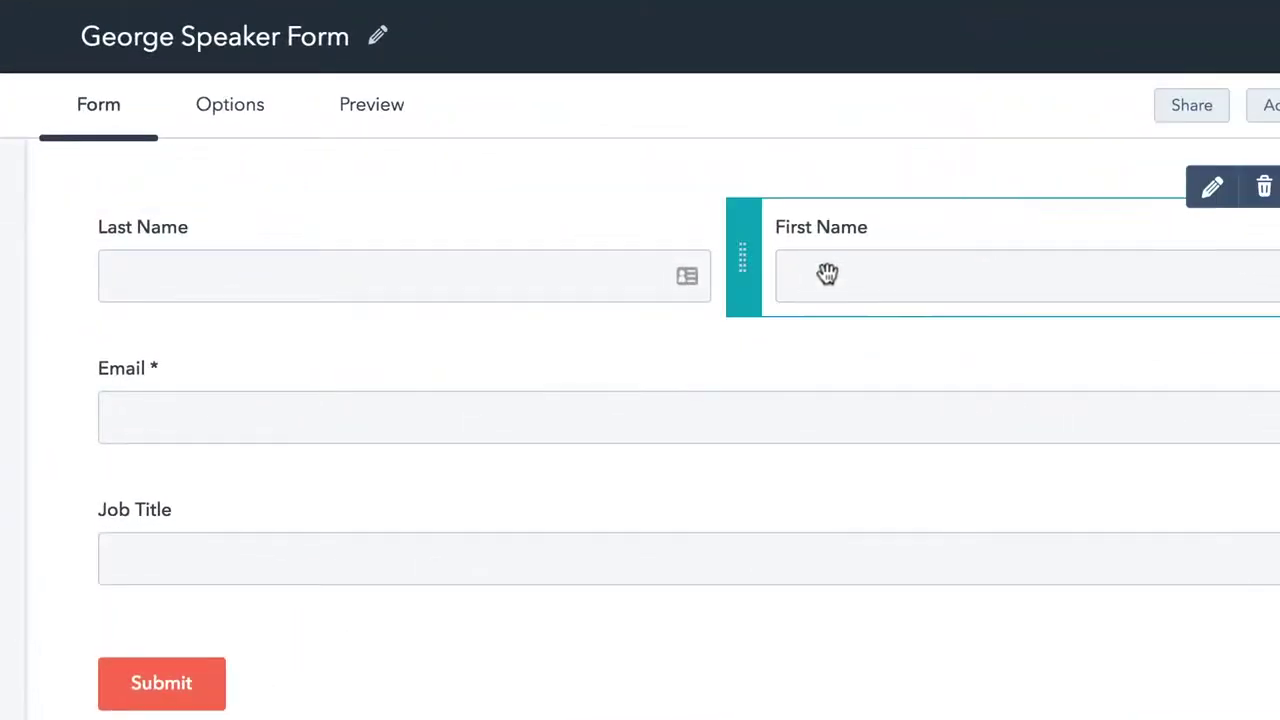
pyautogui.moveTo(748, 276); pyautogui.dragTo(89, 276)
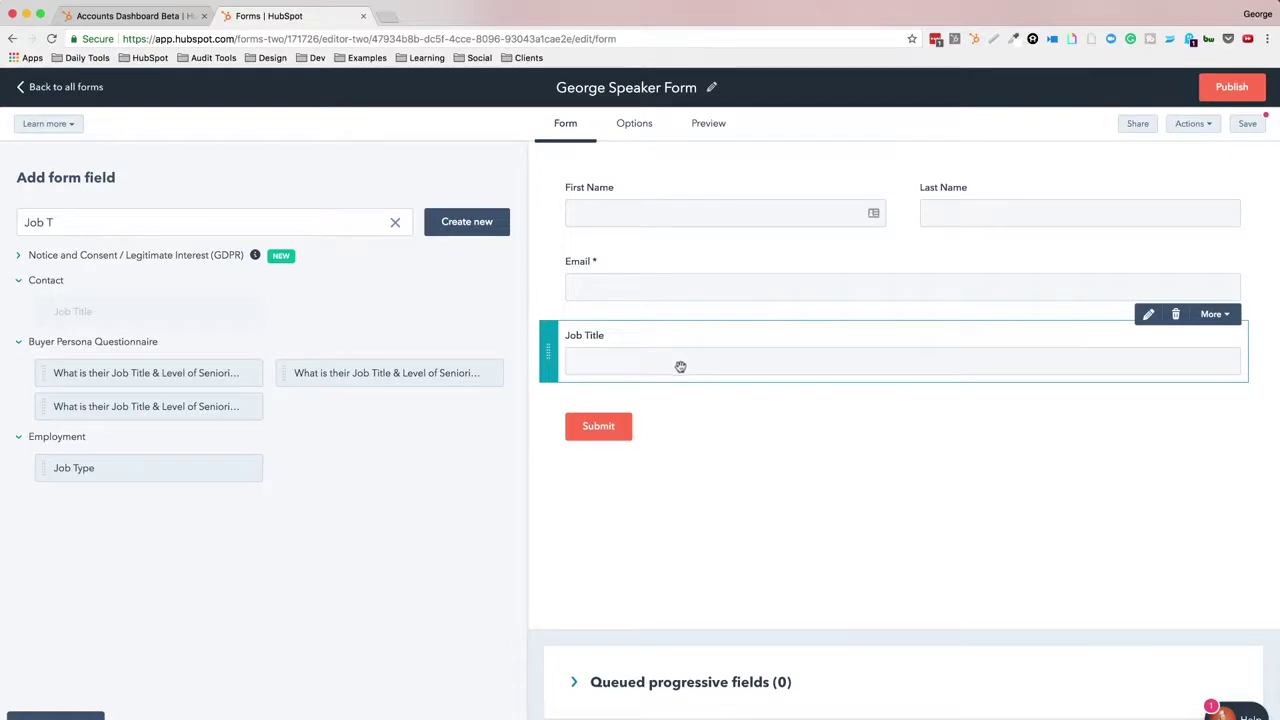
pyautogui.click(343, 229)
pyautogui.moveTo(36, 218); pyautogui.dragTo(18, 222)
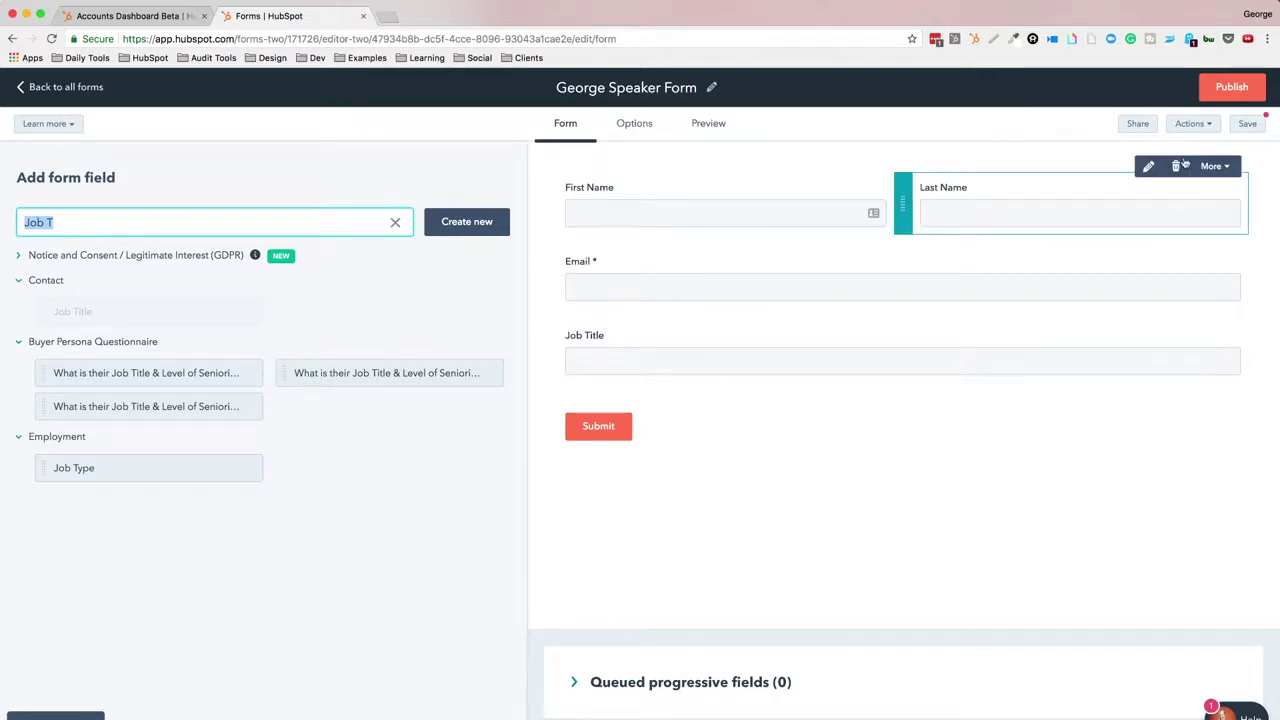
# Step: Open a new list of contacts who filled out this form, and save the form back in its editor
pyautogui.click(1200, 124)
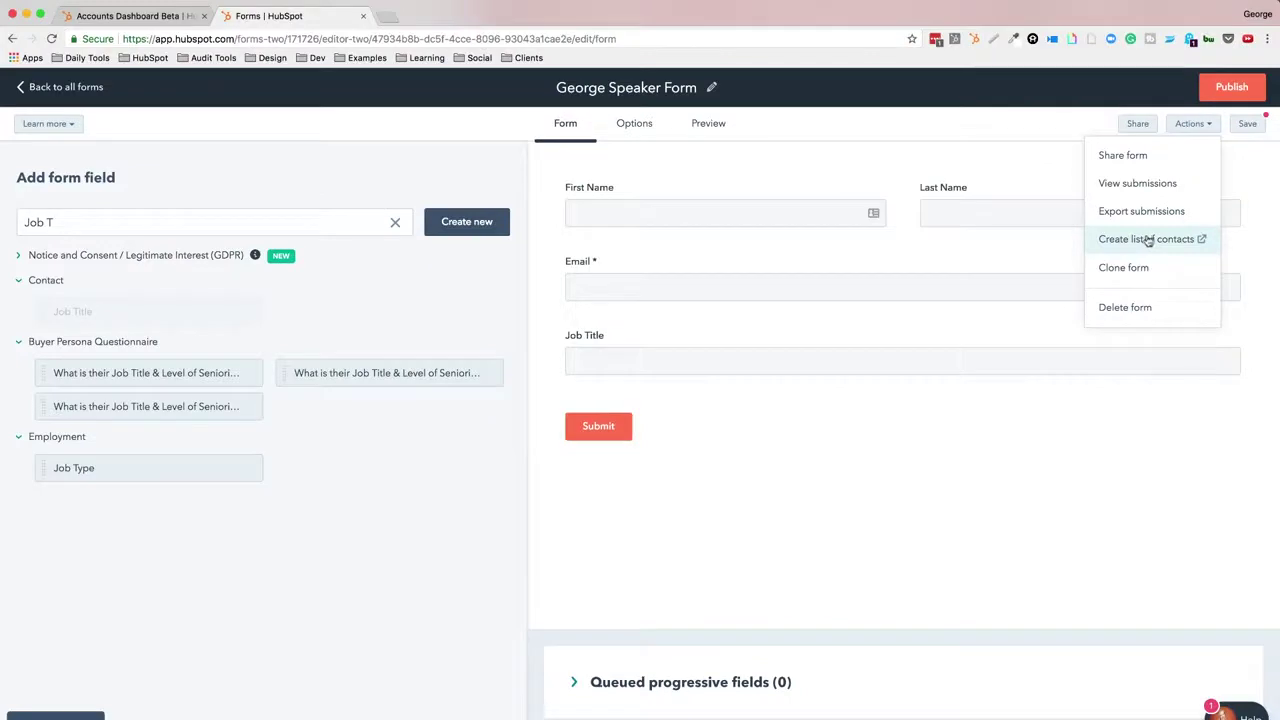
pyautogui.click(1144, 241)
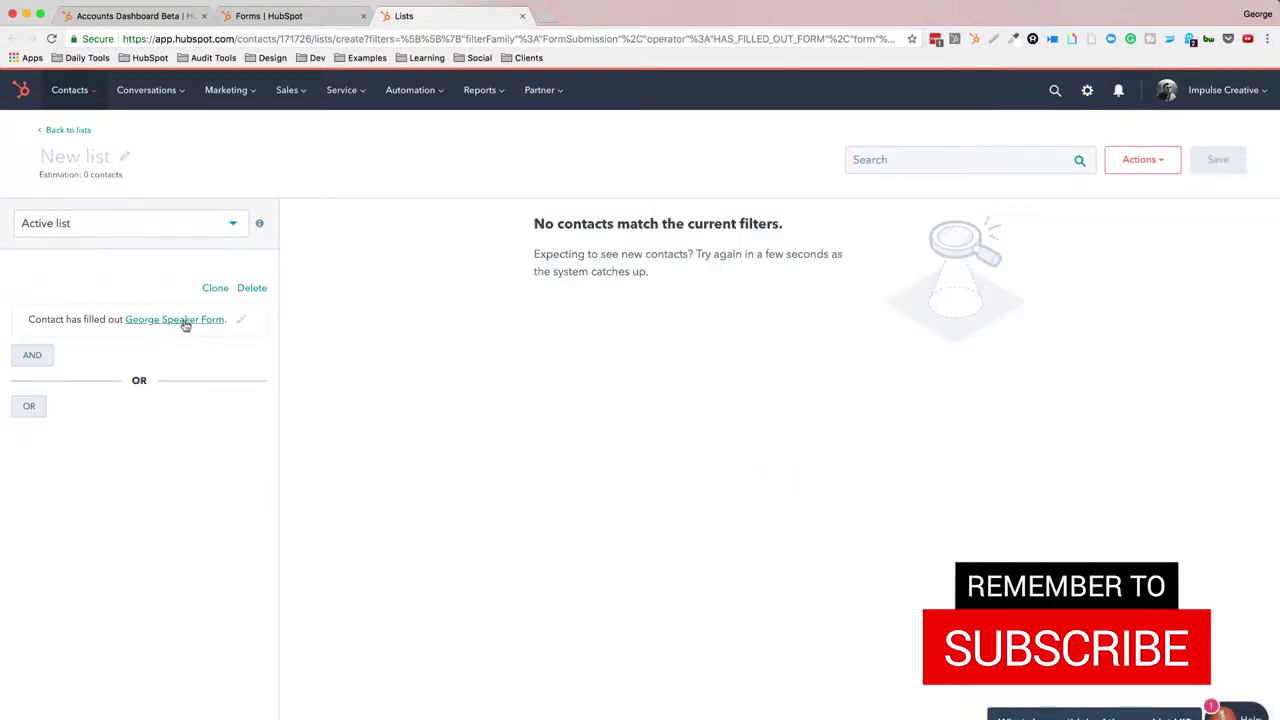
pyautogui.click(293, 16)
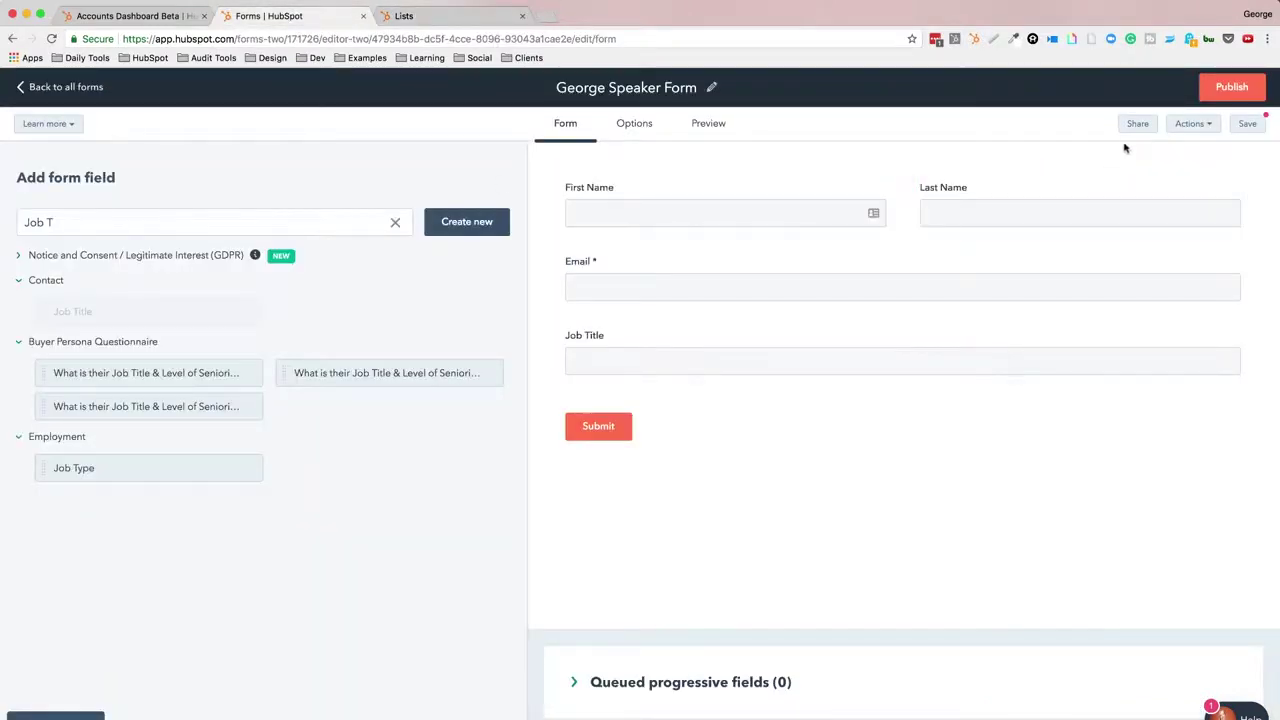
pyautogui.click(1247, 123)
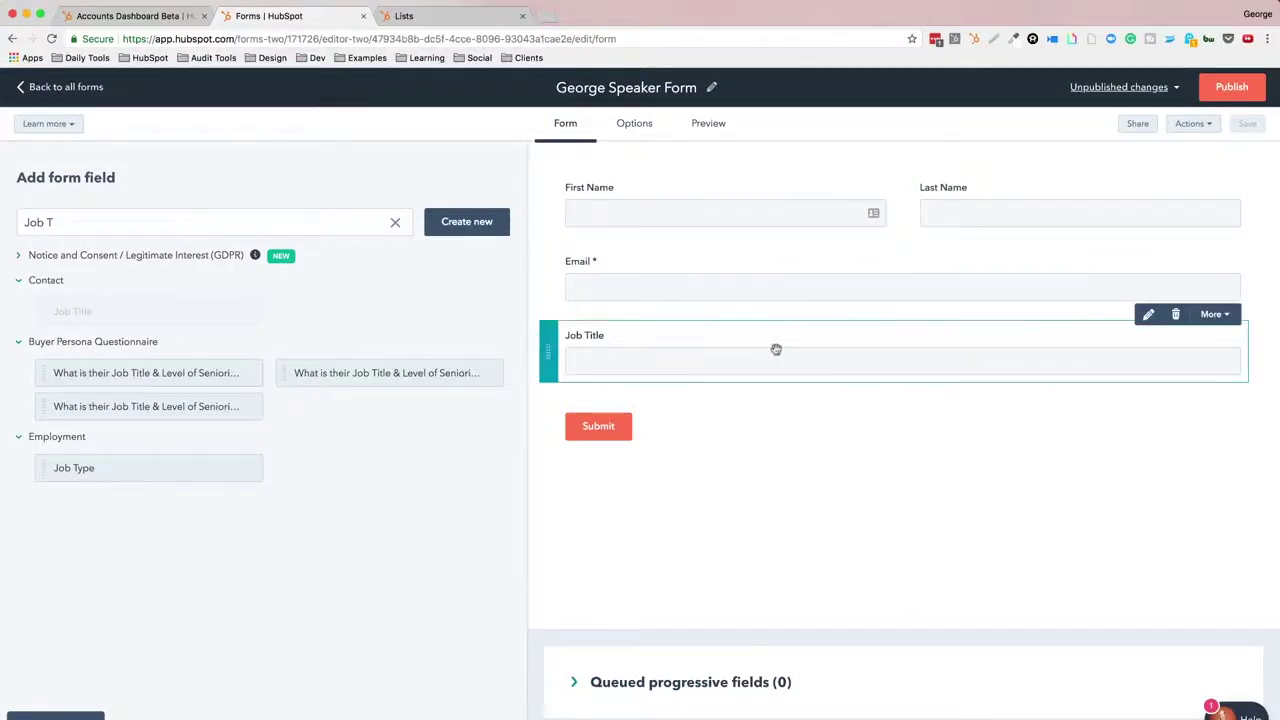
# Step: Search the form fields for "Company Name" and add the Company name field to the queued progressive fields
pyautogui.click(573, 682)
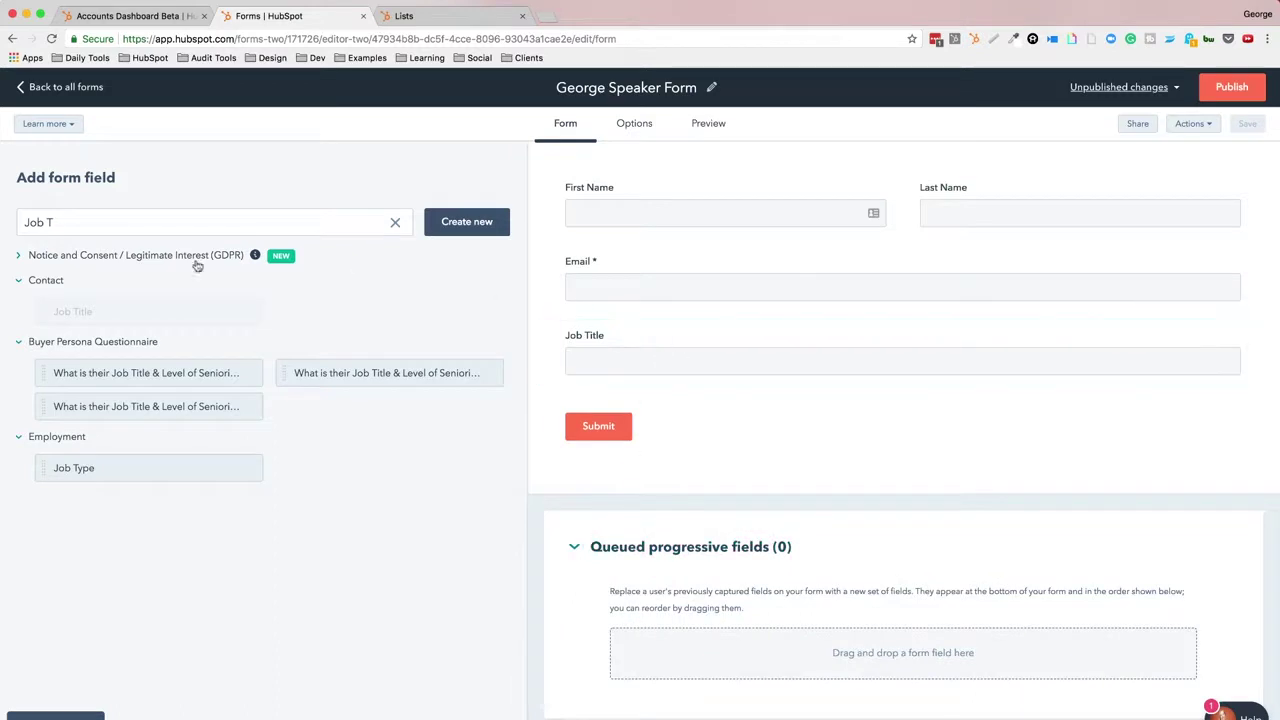
pyautogui.click(27, 221)
pyautogui.press('super+a')
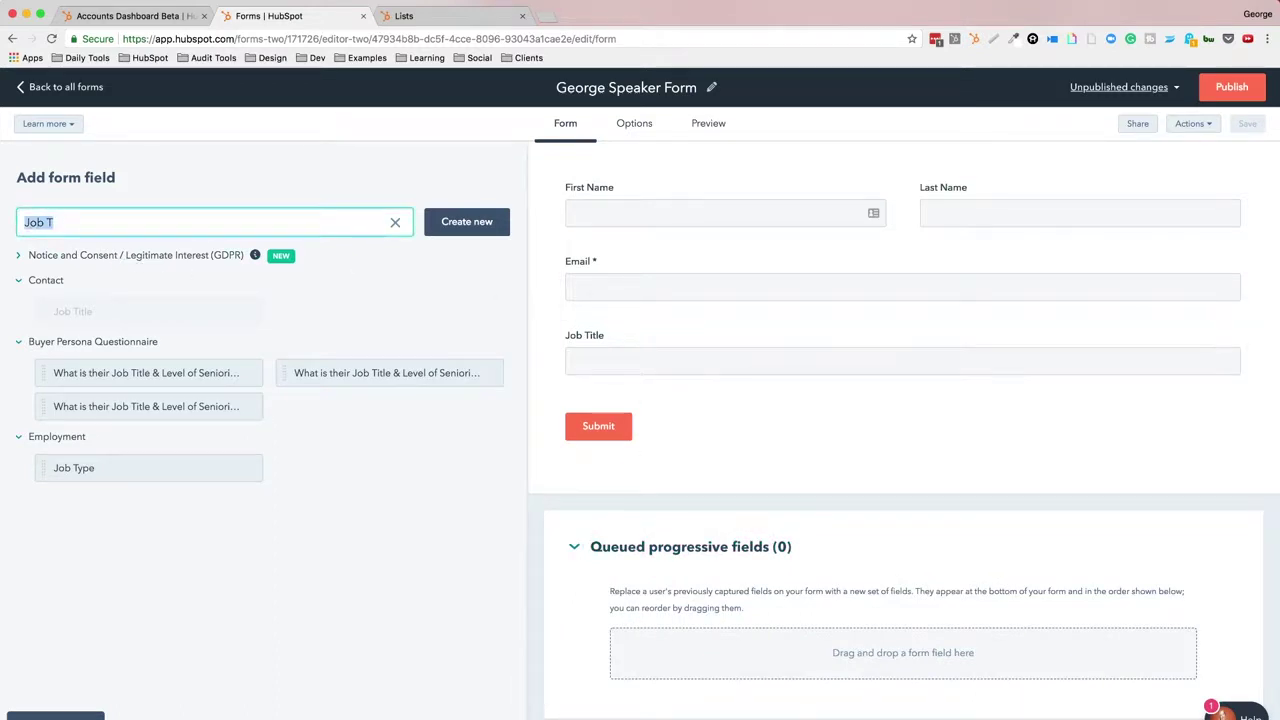
pyautogui.write('Company Name')
pyautogui.moveTo(109, 289); pyautogui.dragTo(707, 644)
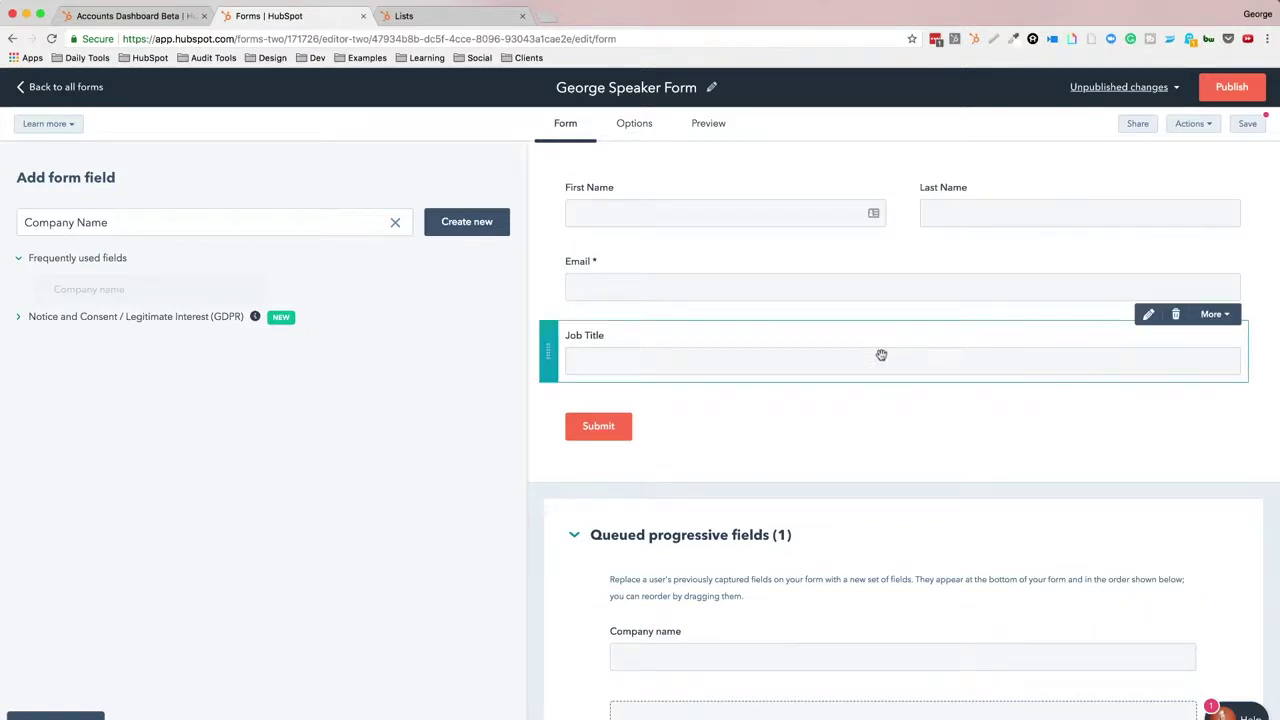
# Step: Set the Job Title field's progressive option to "Replace with queued progressive field" and return to the field list
pyautogui.click(1148, 315)
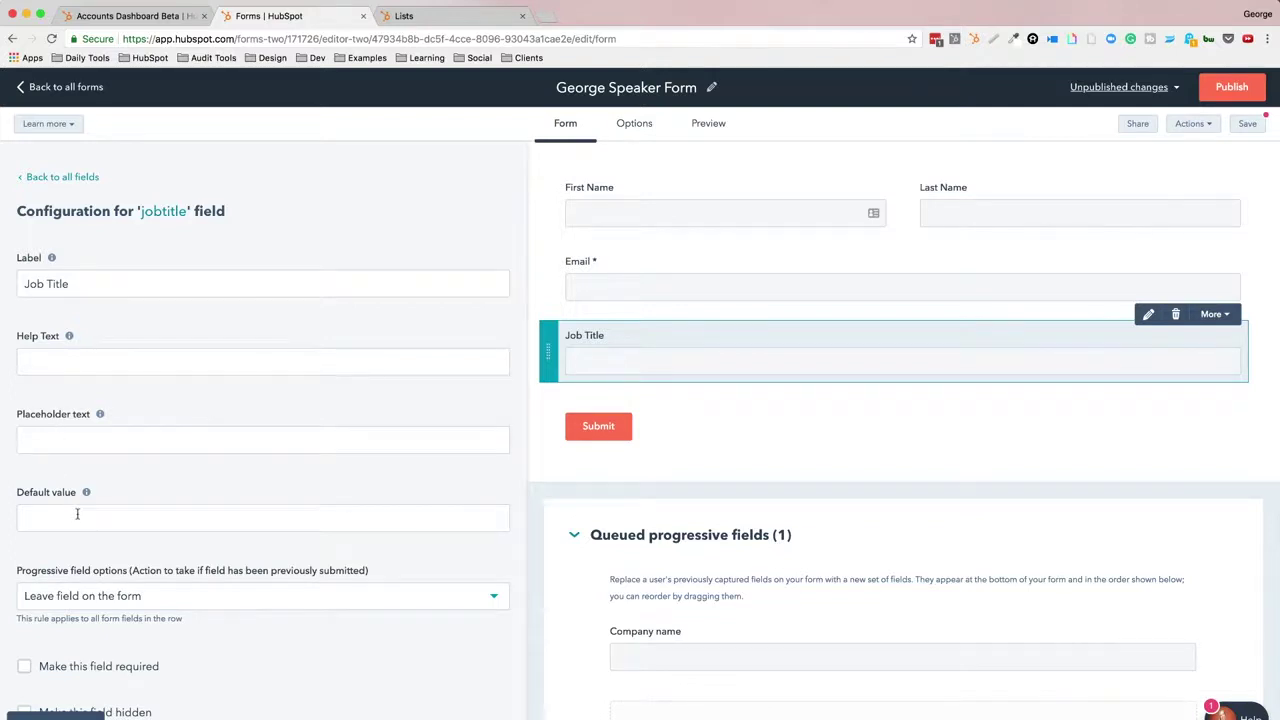
pyautogui.scroll(-2, 79, 522)
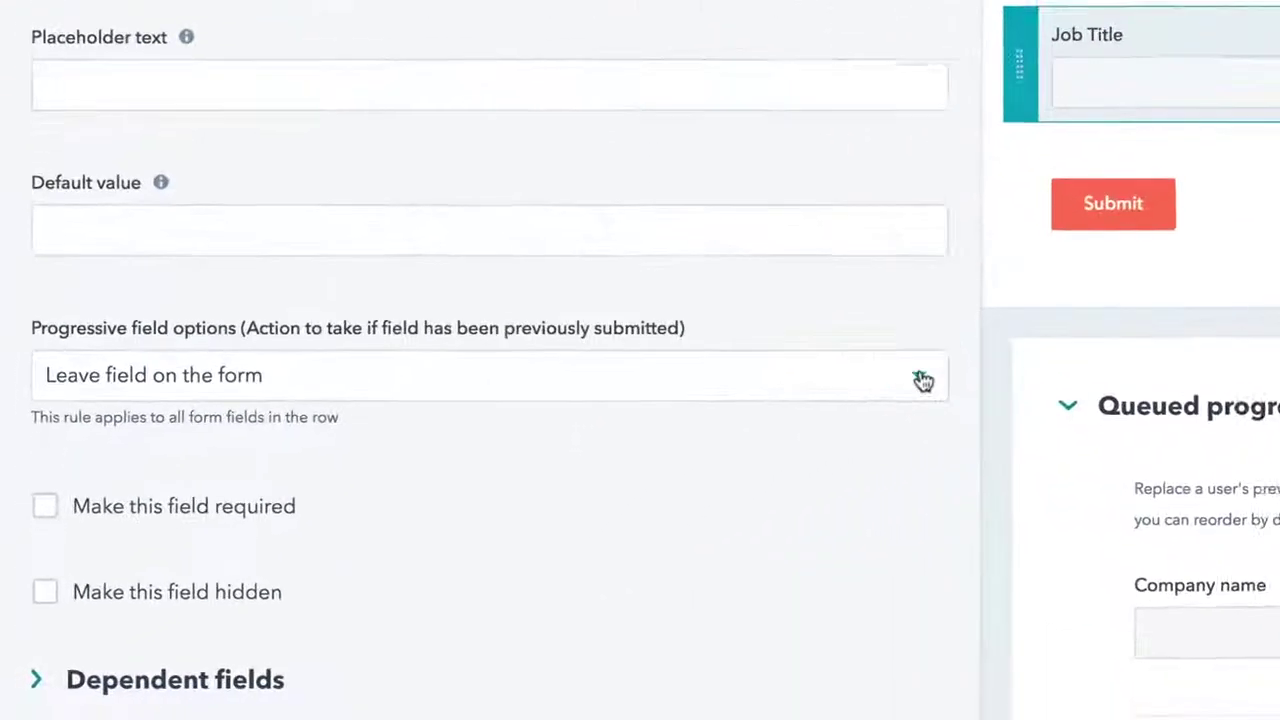
pyautogui.click(494, 519)
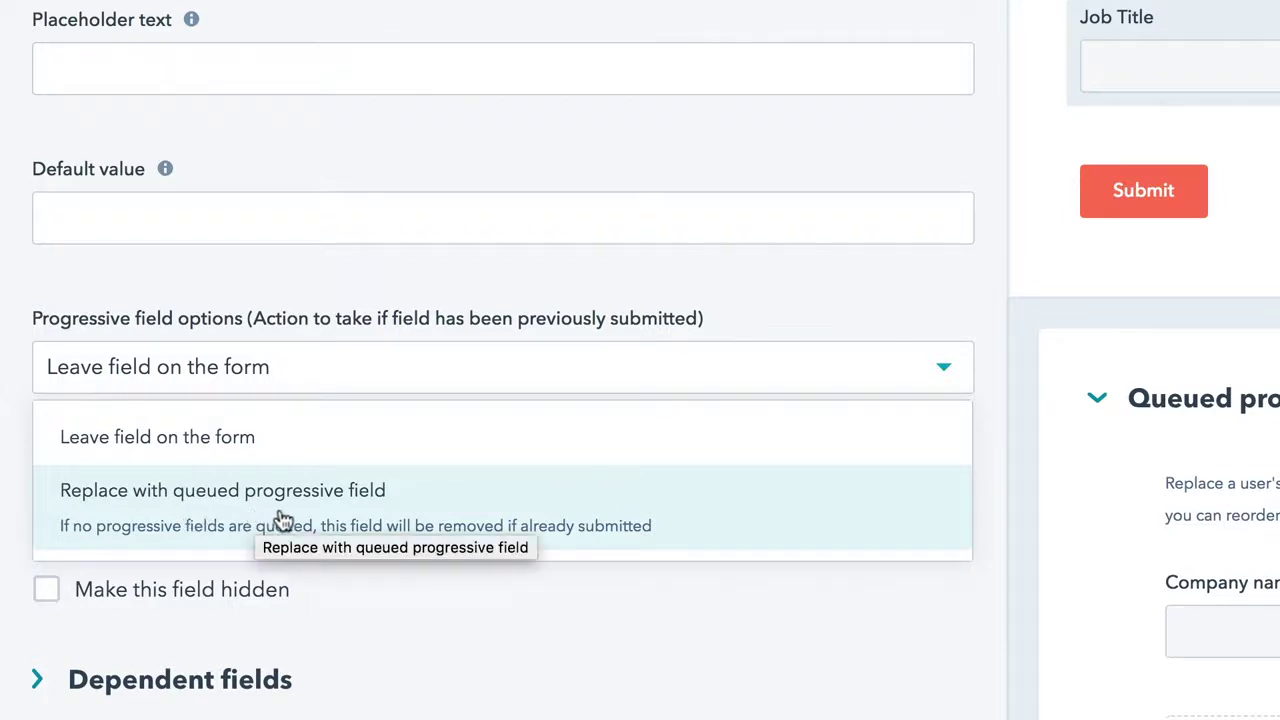
pyautogui.click(338, 508)
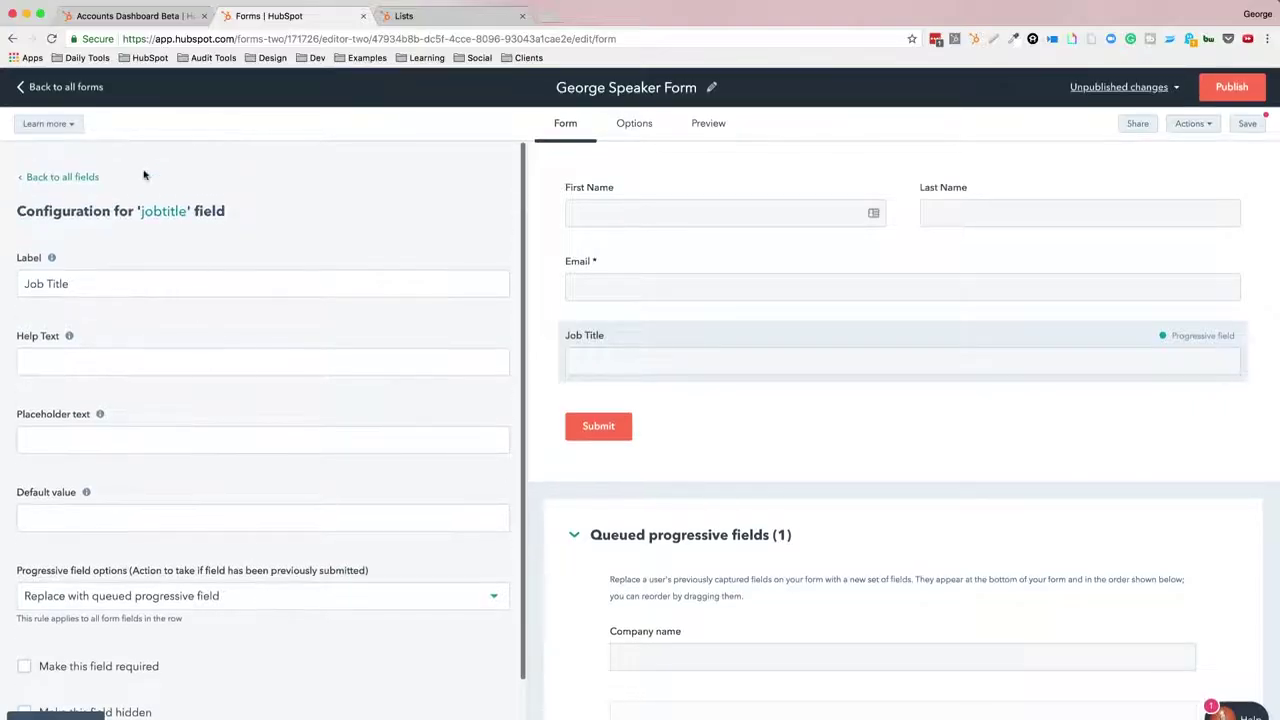
pyautogui.click(45, 177)
# Step: Search the form fields for "Persona" and insert the Persona field between Email and Job Title
pyautogui.click(64, 219)
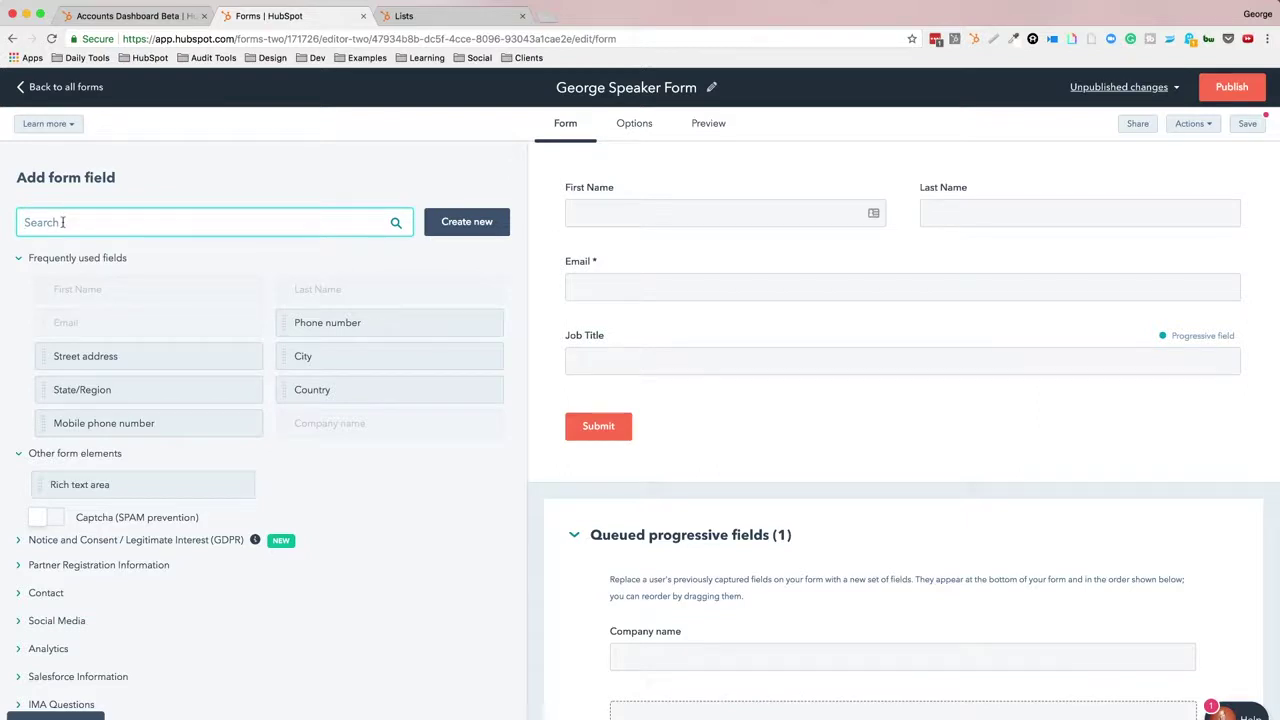
pyautogui.write('Persona')
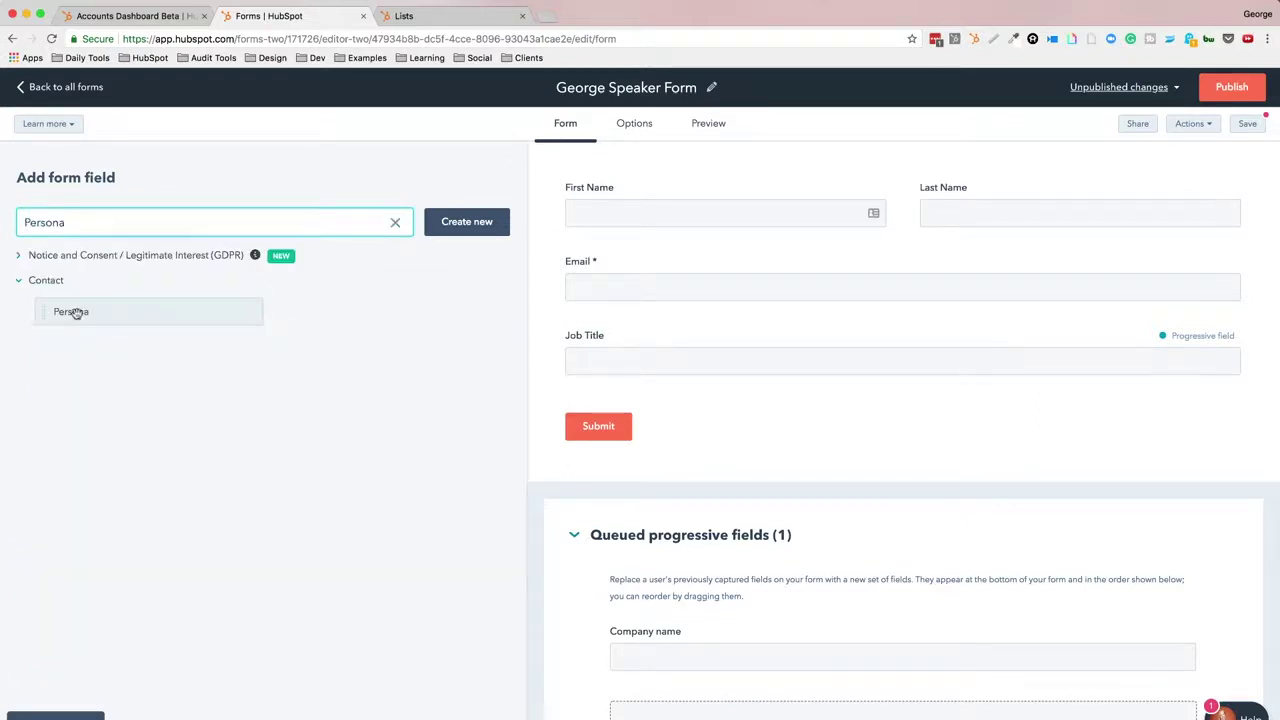
pyautogui.moveTo(75, 313); pyautogui.dragTo(691, 314)
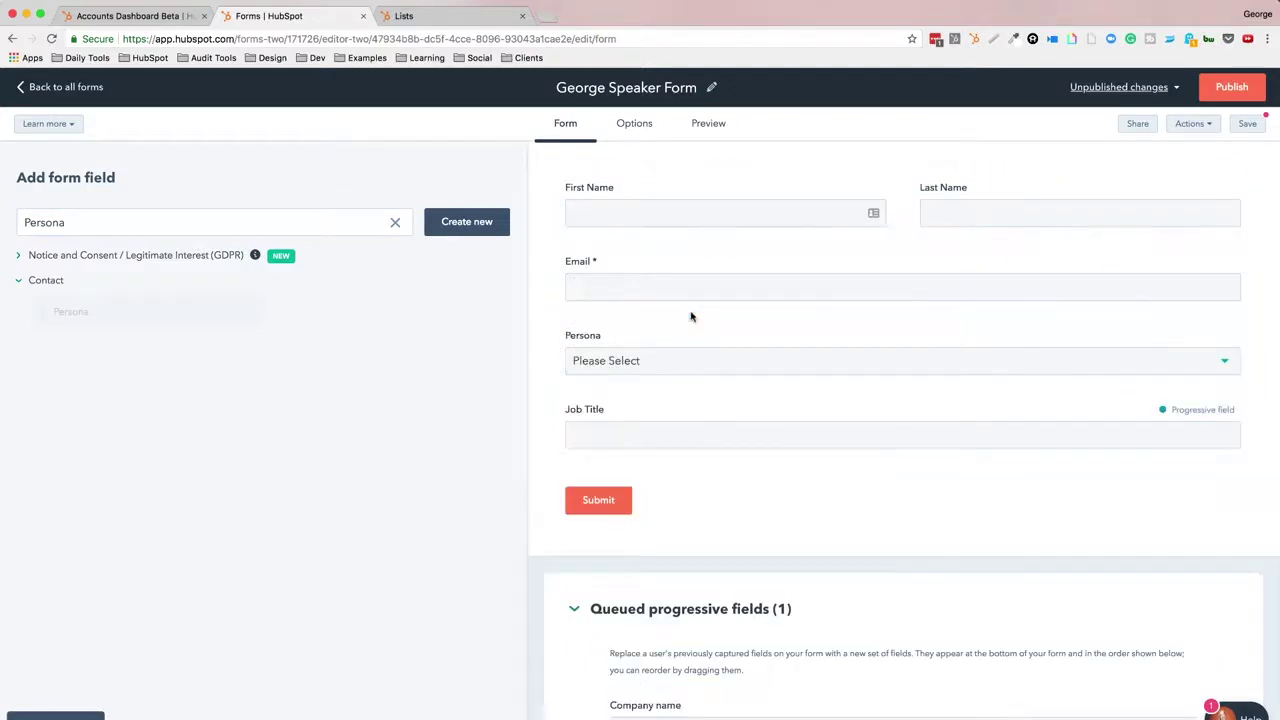
# Step: Open the Persona field's dependent fields settings and keep the rule's condition at "contains any of"
pyautogui.click(652, 363)
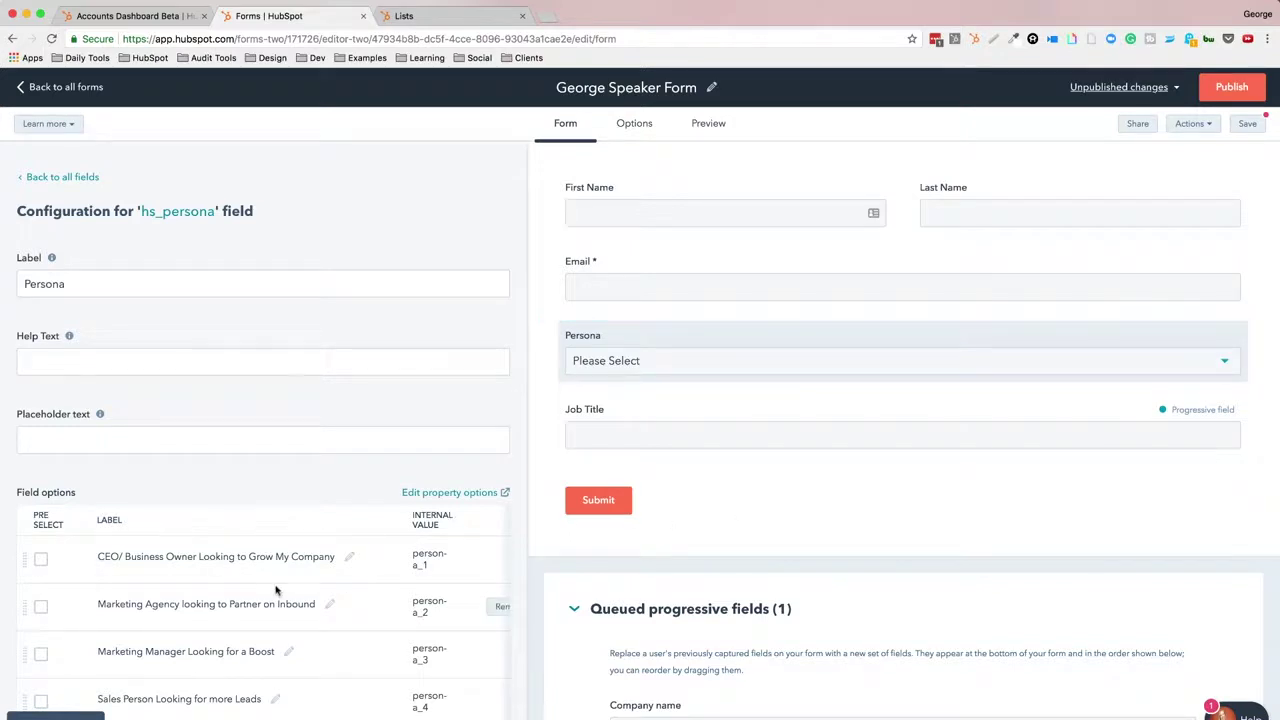
pyautogui.scroll(-7, 220, 497)
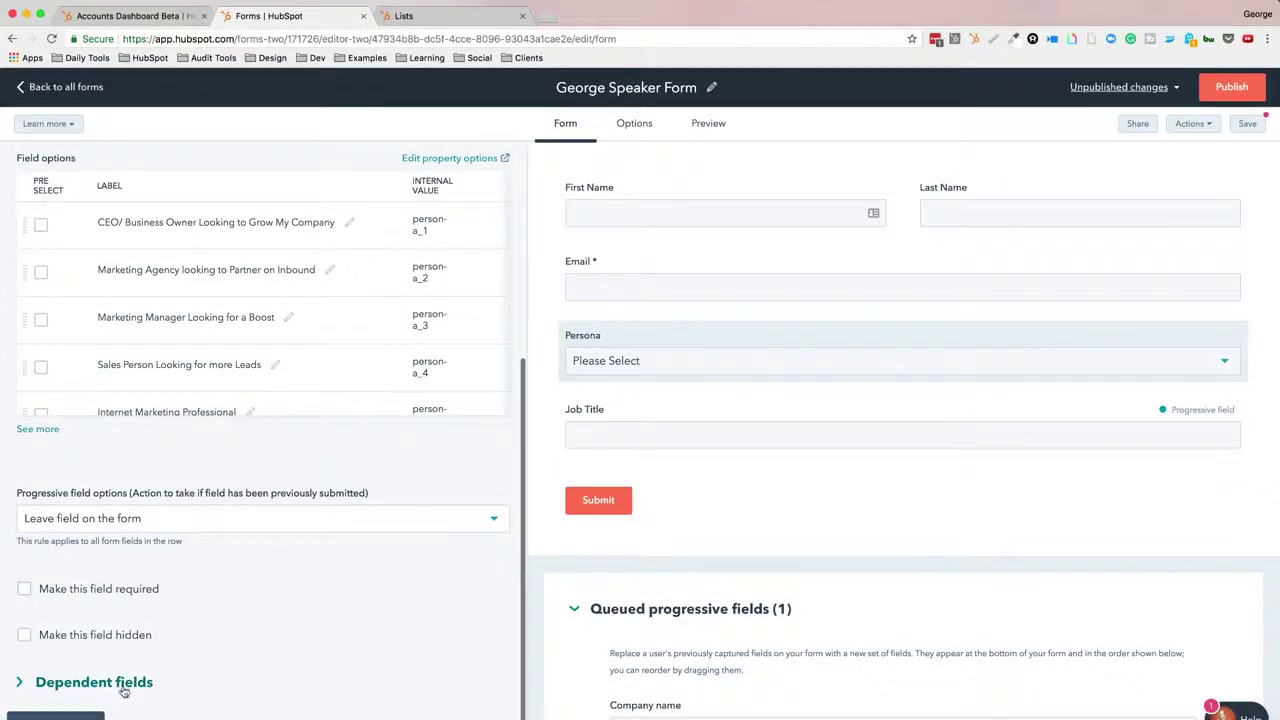
pyautogui.click(20, 683)
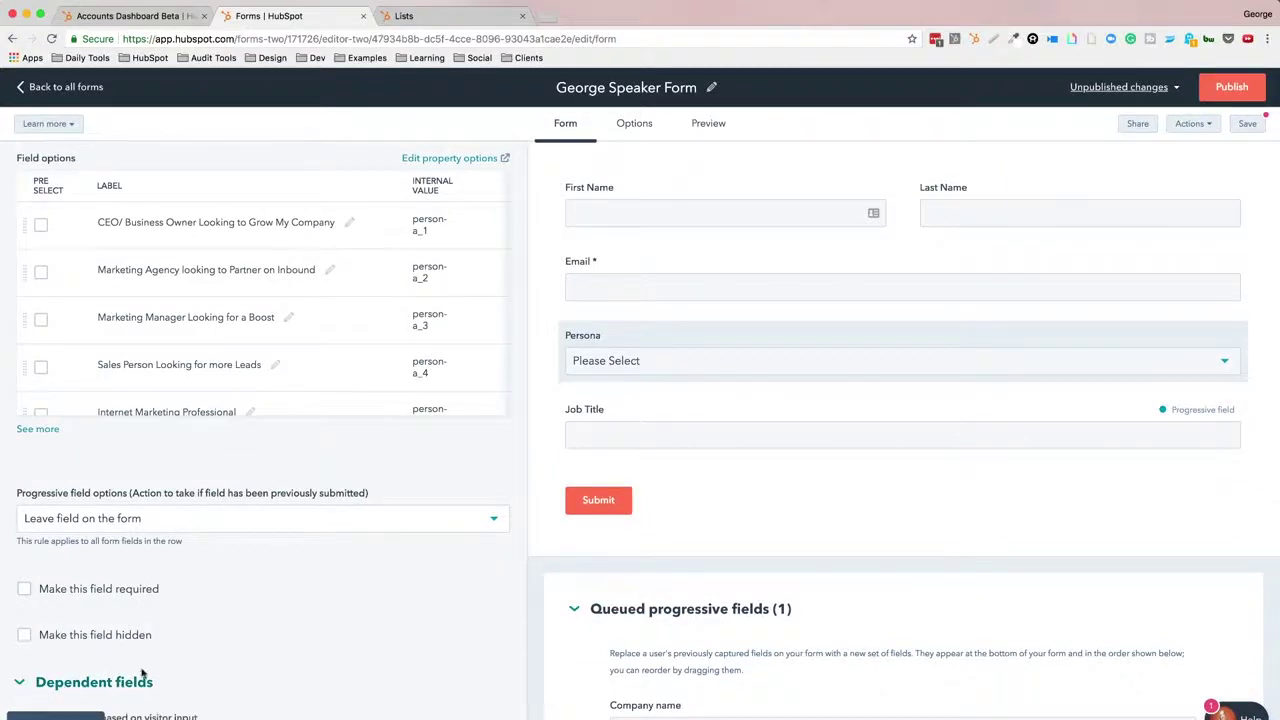
pyautogui.scroll(-6, 260, 650)
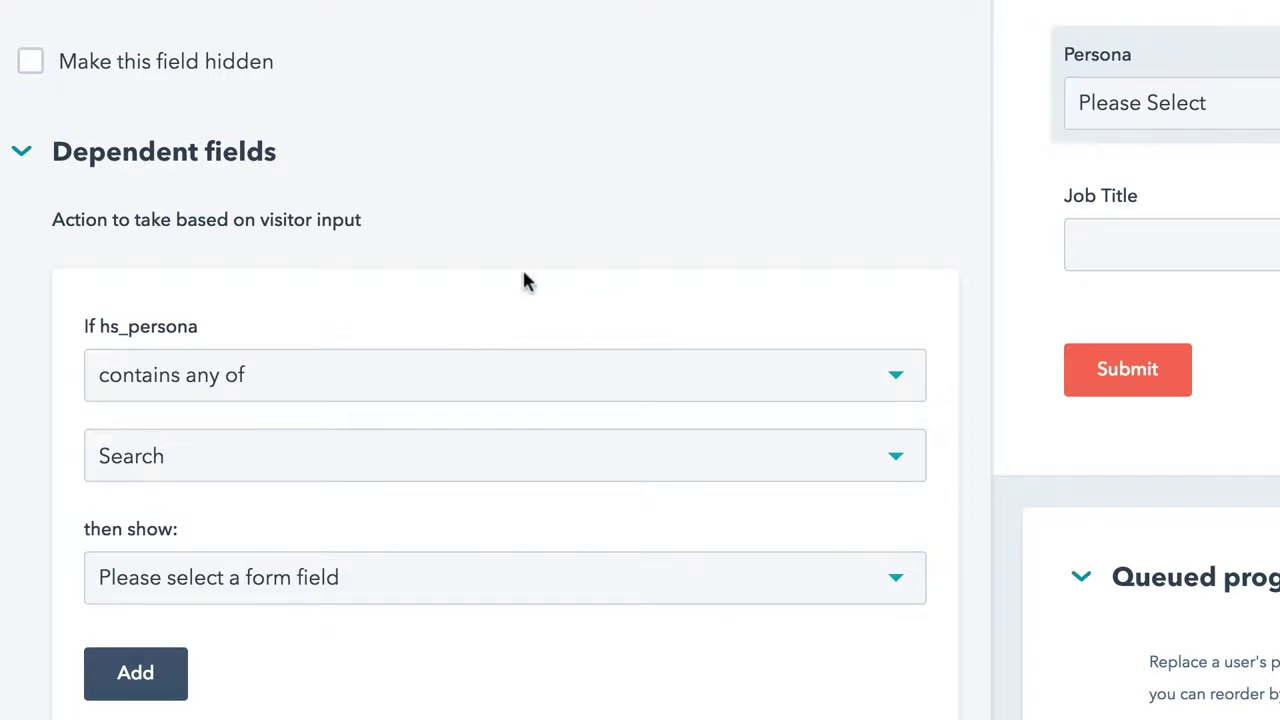
pyautogui.click(905, 376)
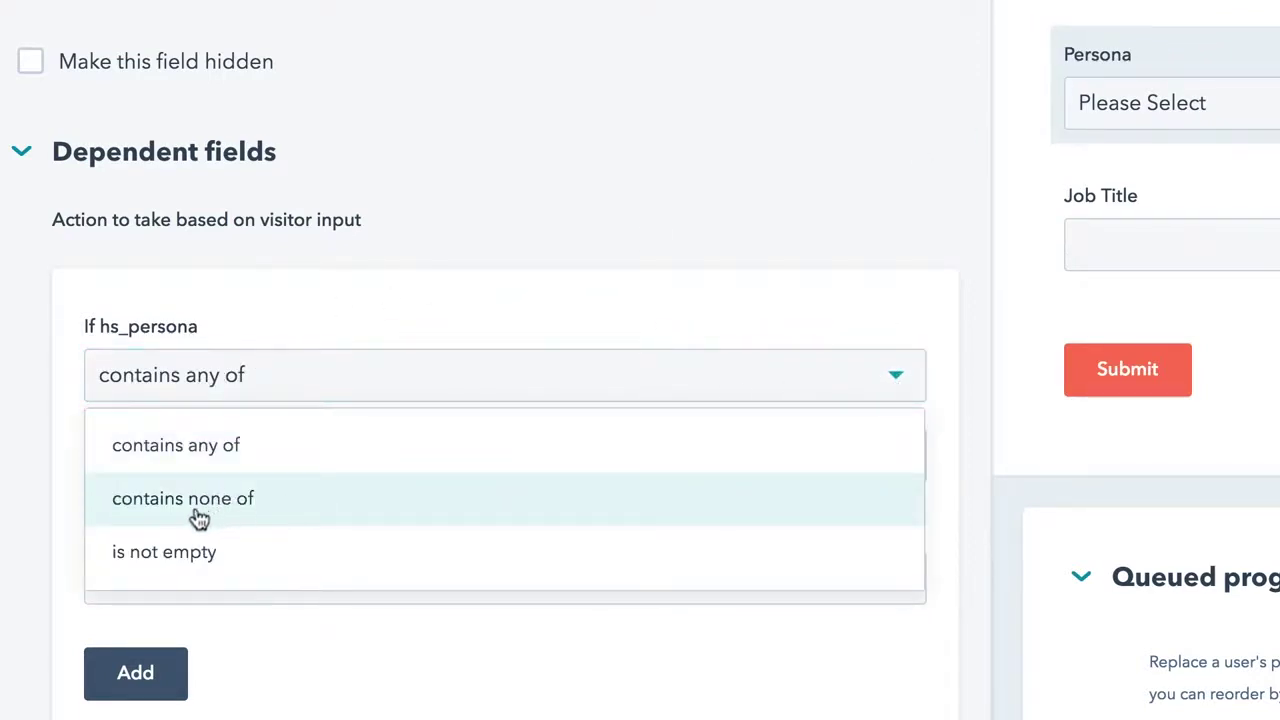
pyautogui.click(28, 466)
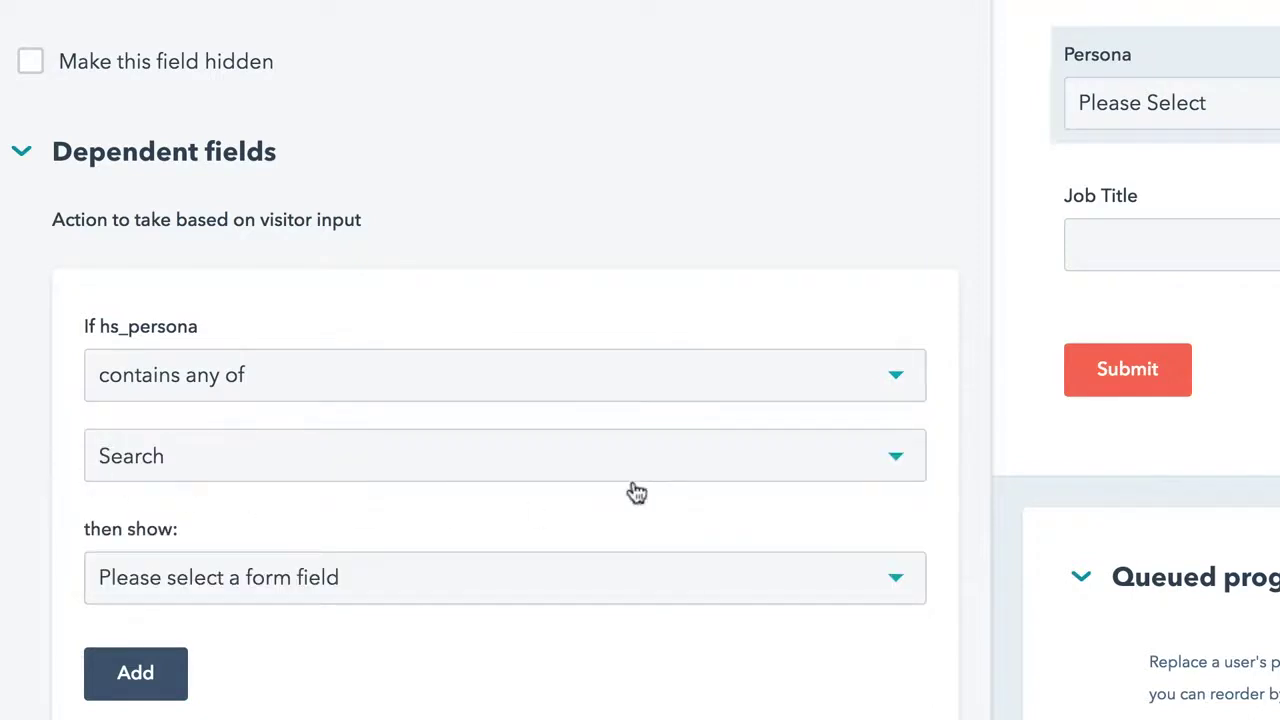
# Step: Set the rule's persona value to only "CEO/ Business Owner Looking to Grow My Company"
pyautogui.click(740, 463)
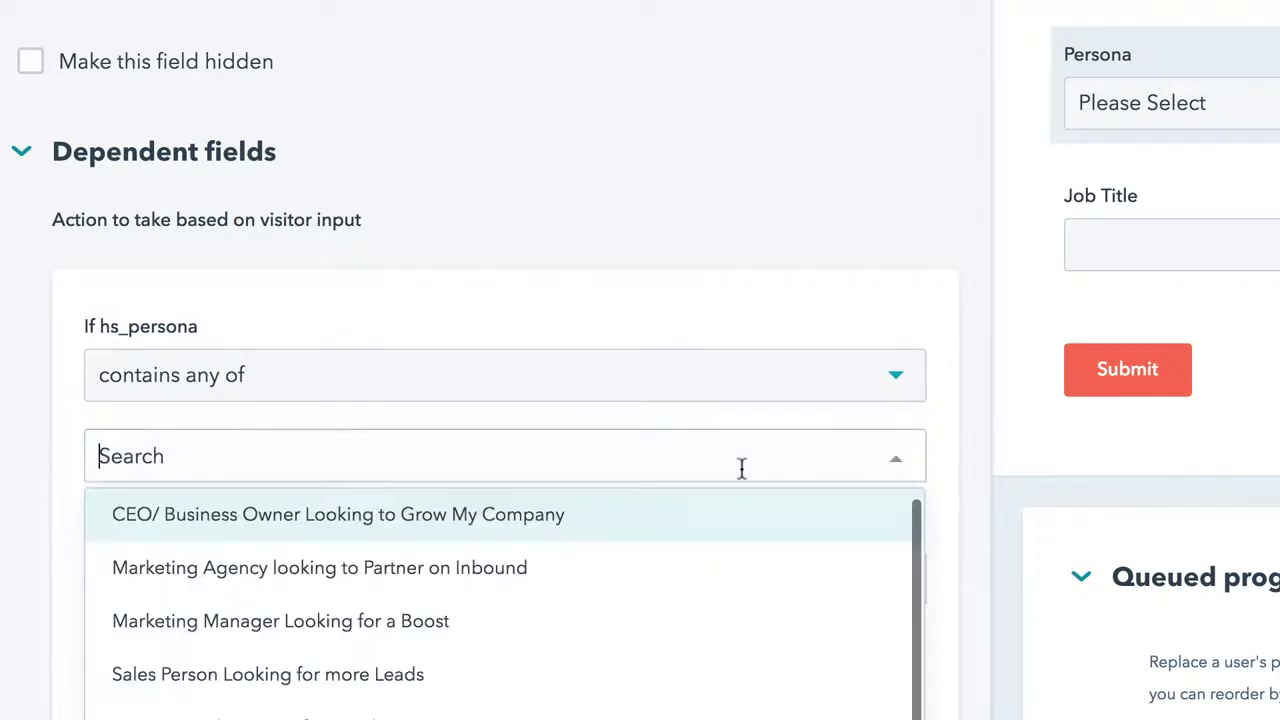
pyautogui.click(378, 525)
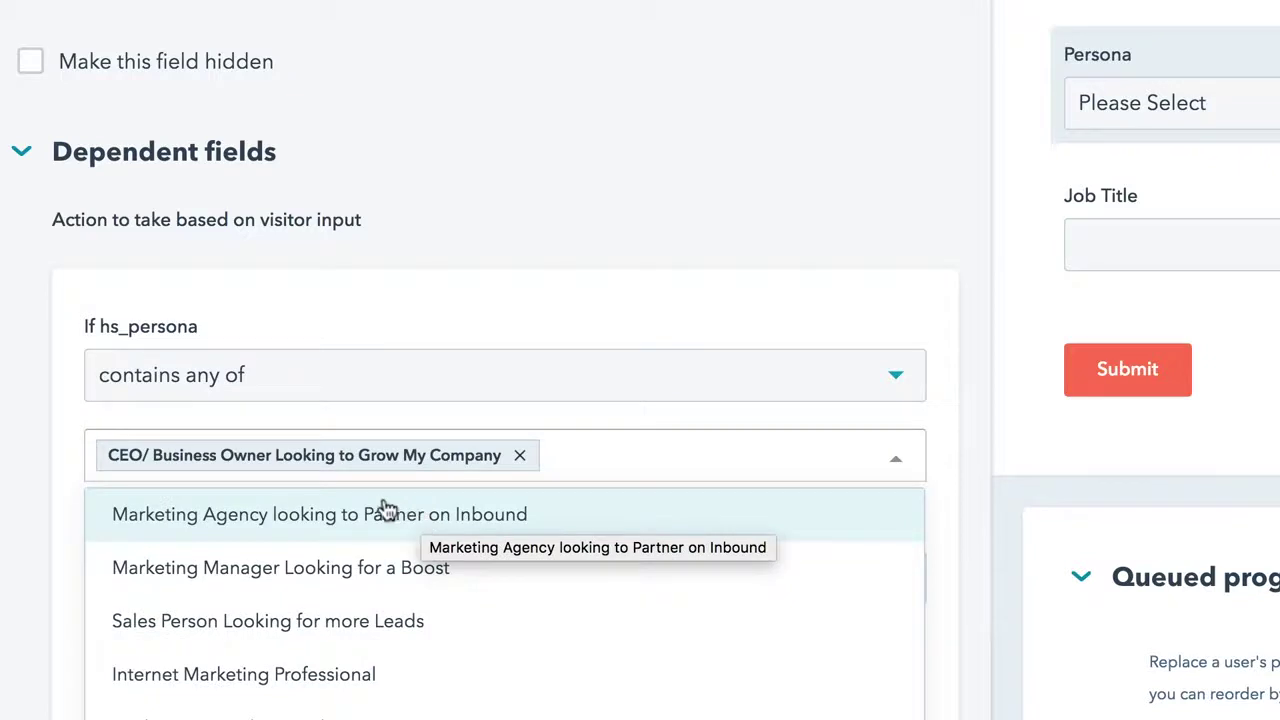
pyautogui.click(267, 622)
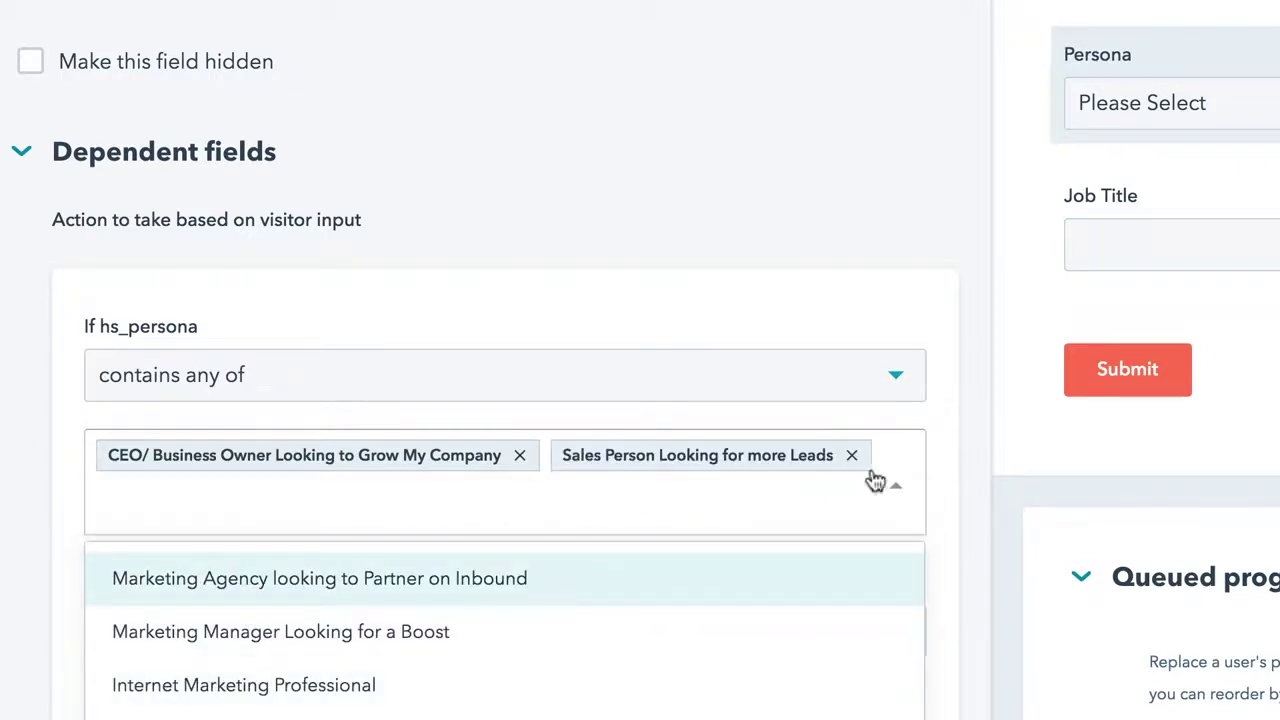
pyautogui.click(855, 458)
pyautogui.click(17, 522)
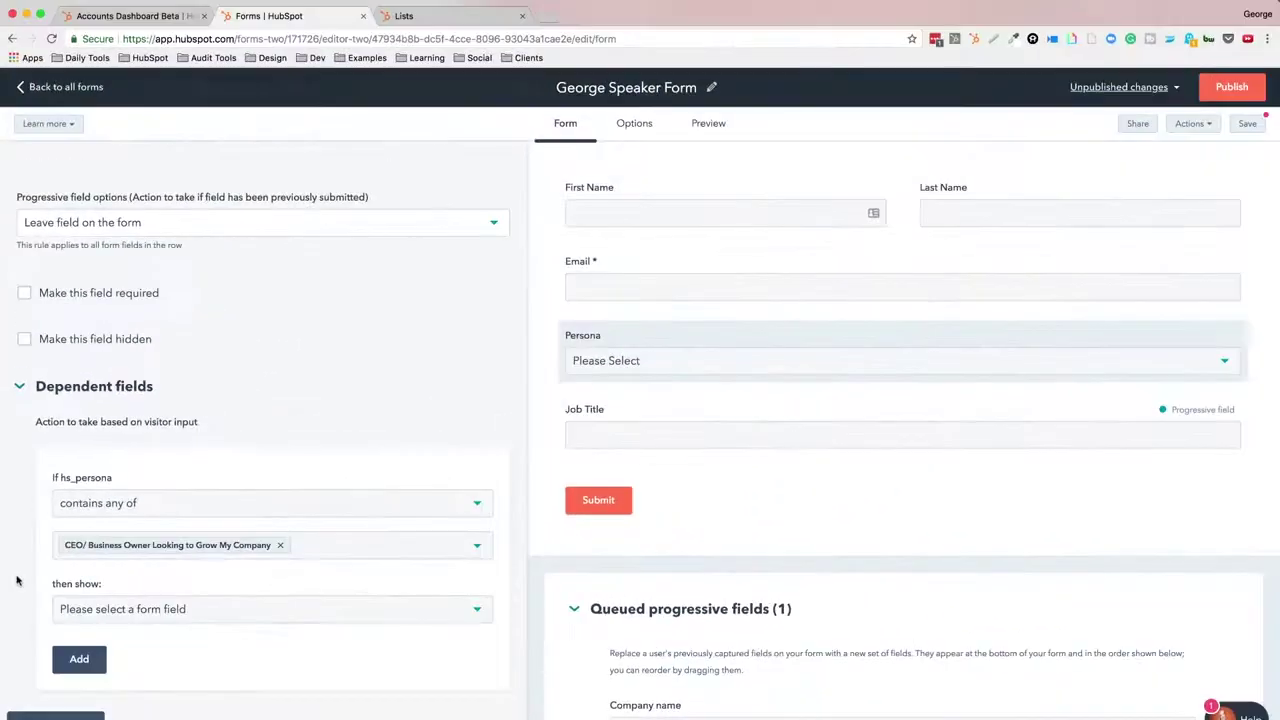
# Step: Choose Website URL as the dependent field to show and add the rule to the Persona field
pyautogui.click(200, 611)
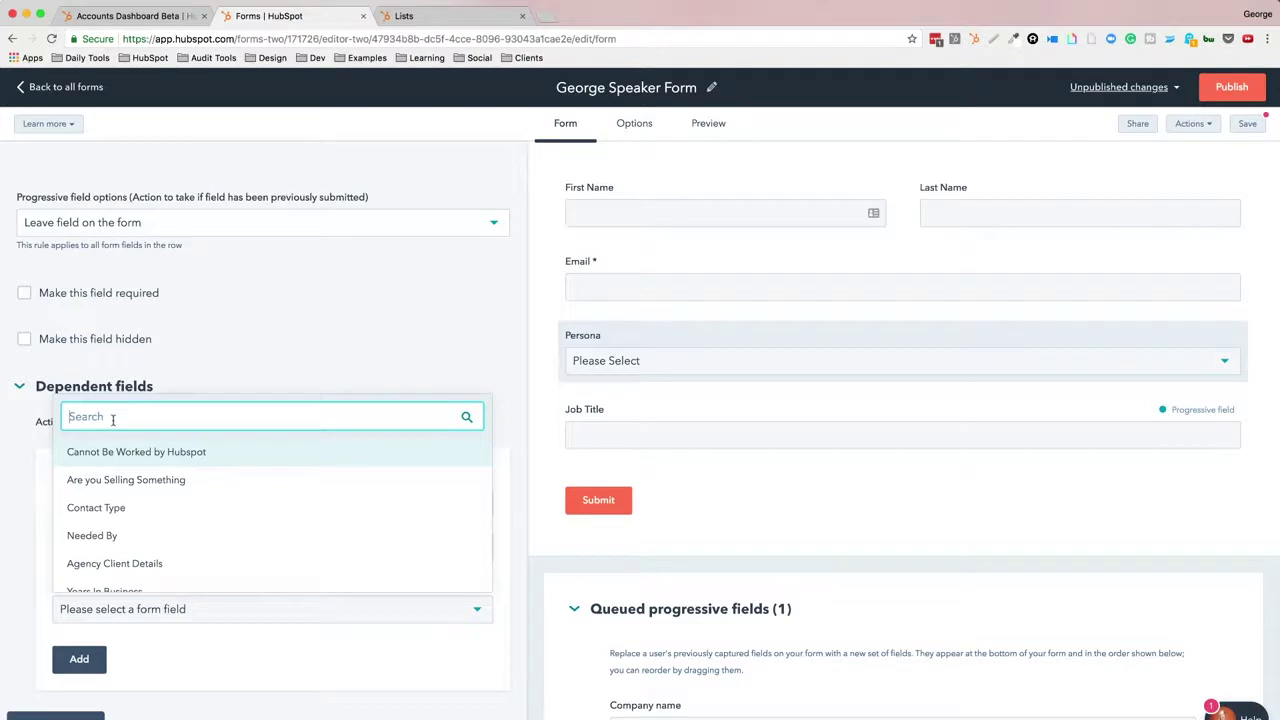
pyautogui.scroll(-5, 117, 533)
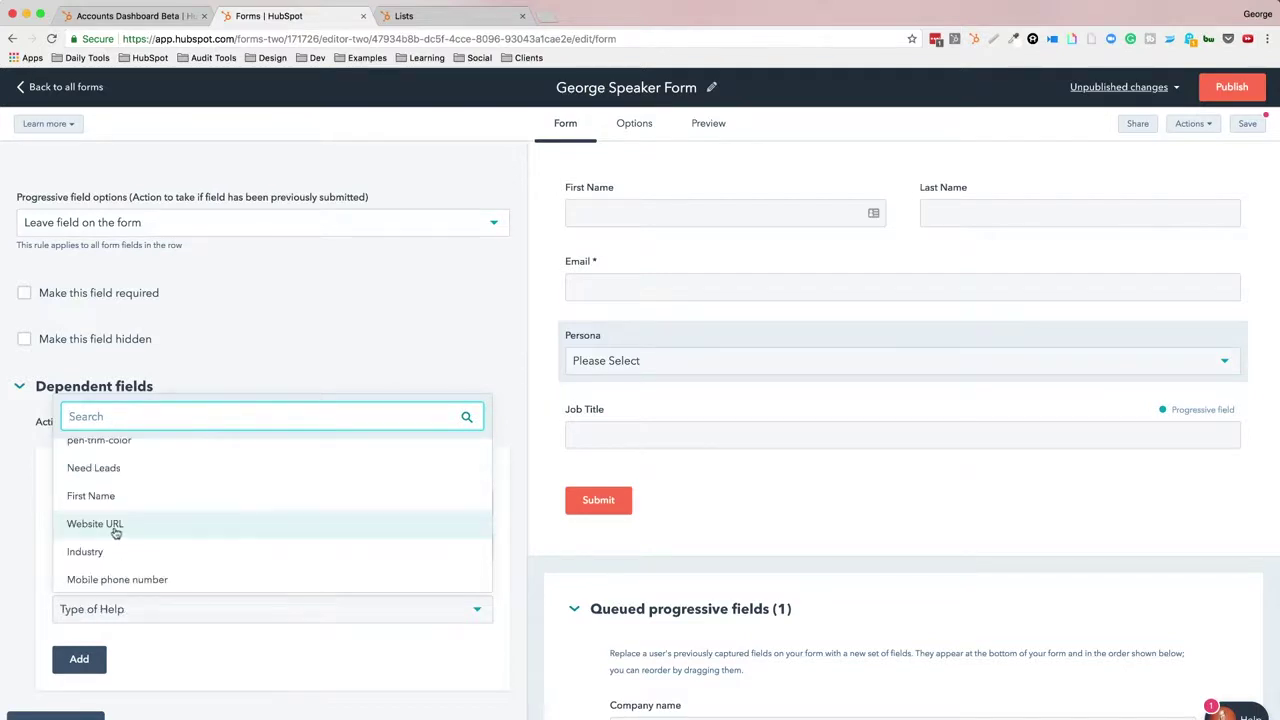
pyautogui.click(110, 526)
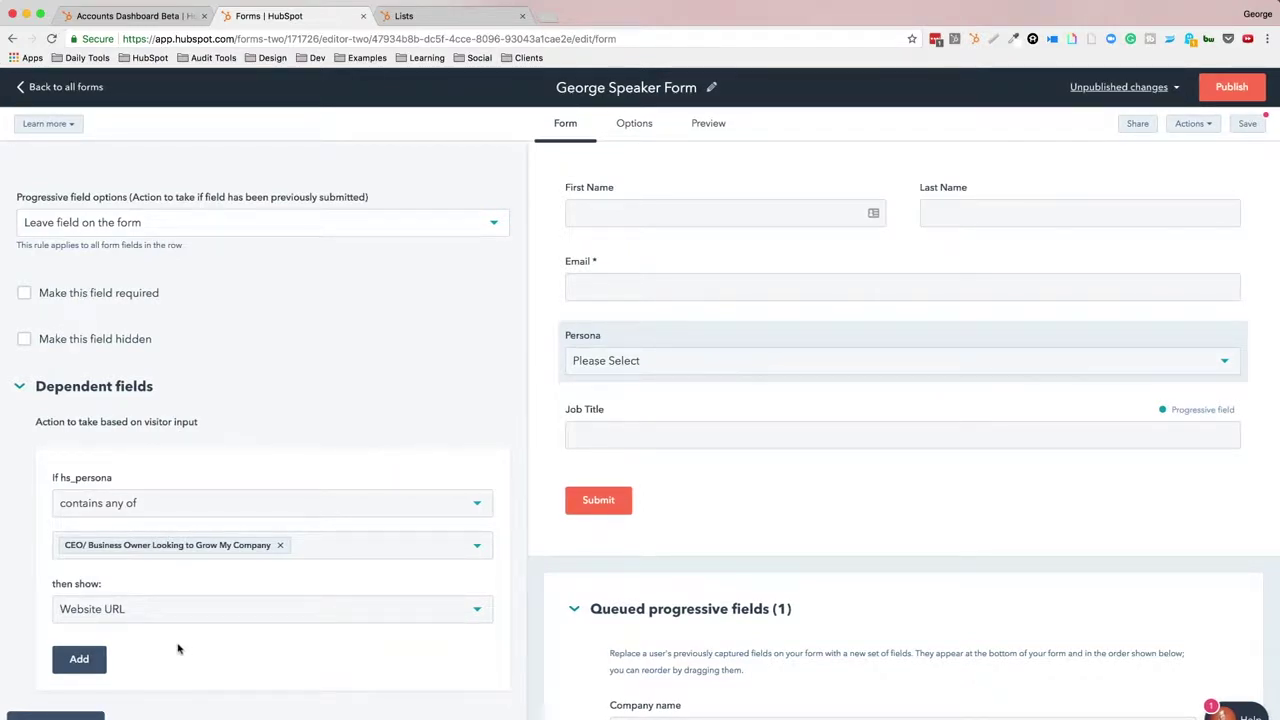
pyautogui.click(65, 665)
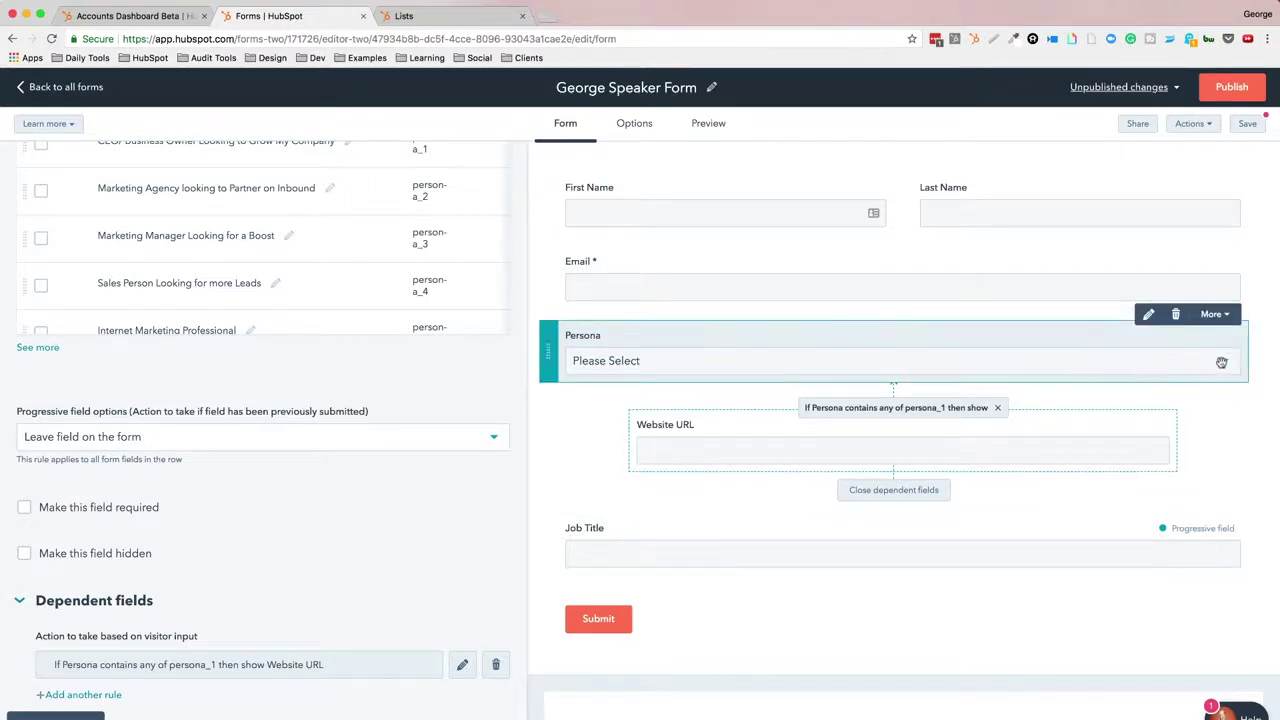
# Step: Check the dependent field display under Persona, leave it collapsed, and collapse the queued progressive fields section
pyautogui.click(910, 497)
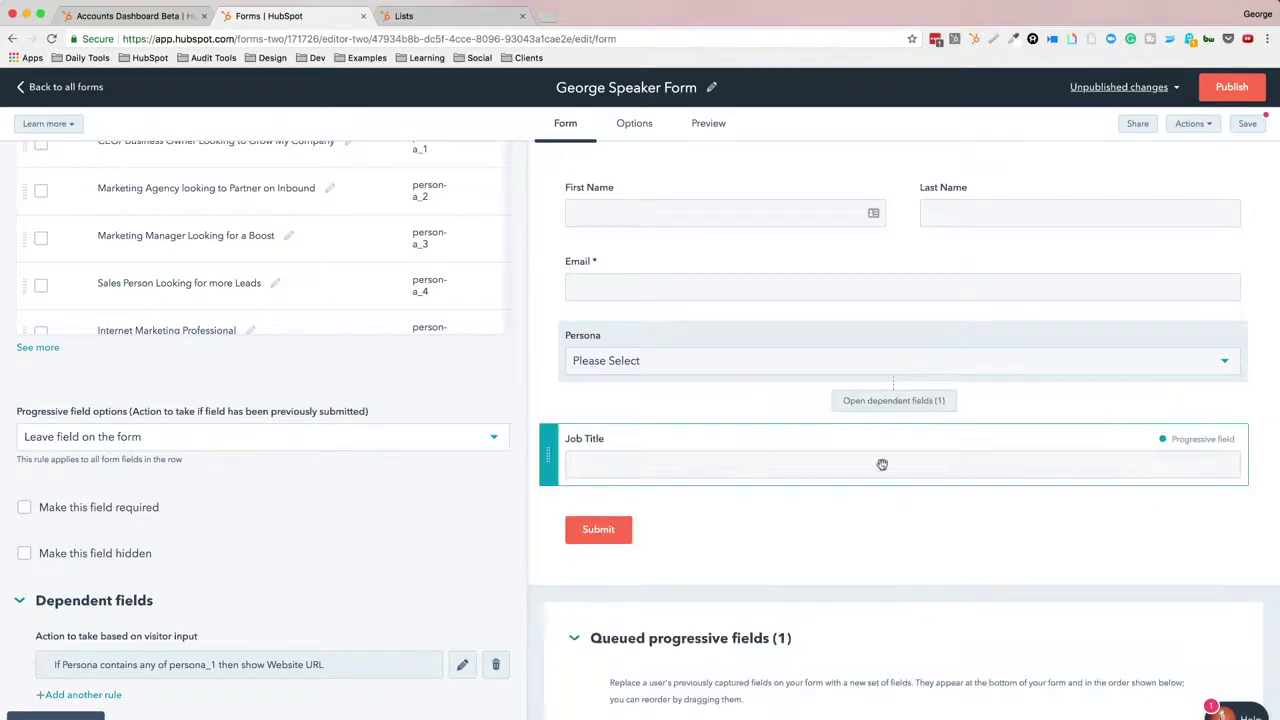
pyautogui.click(900, 403)
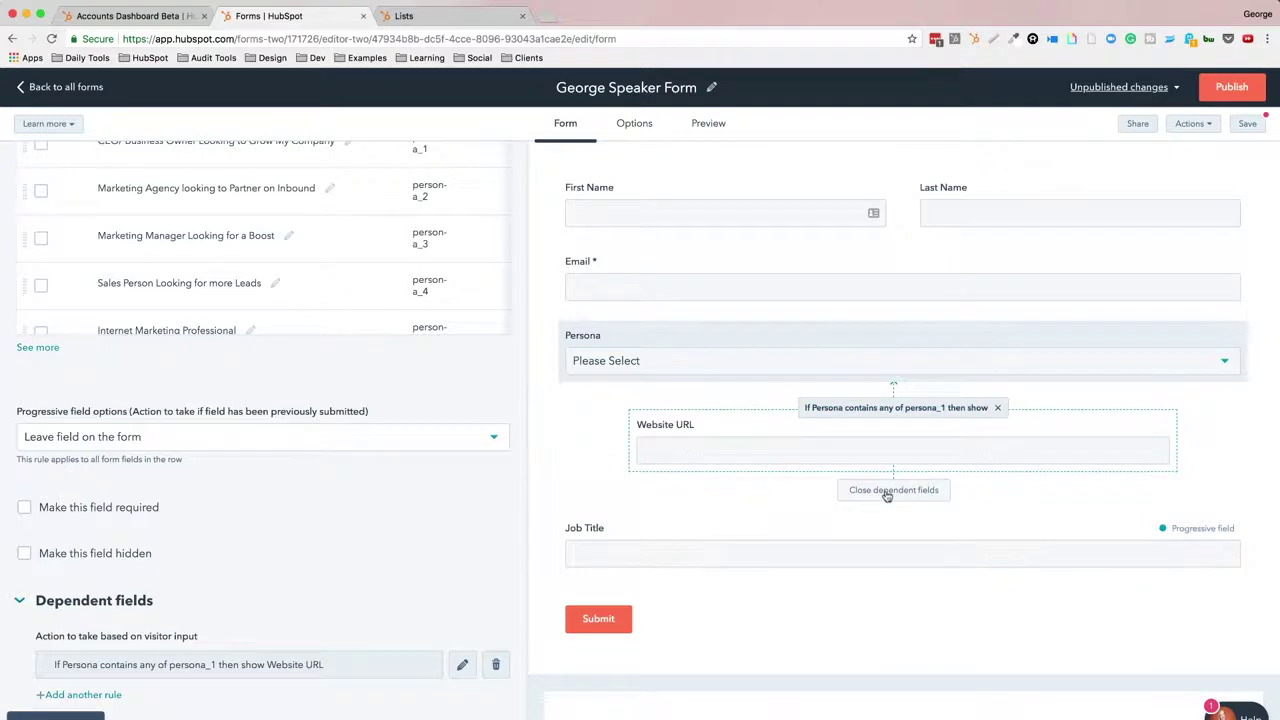
pyautogui.click(886, 490)
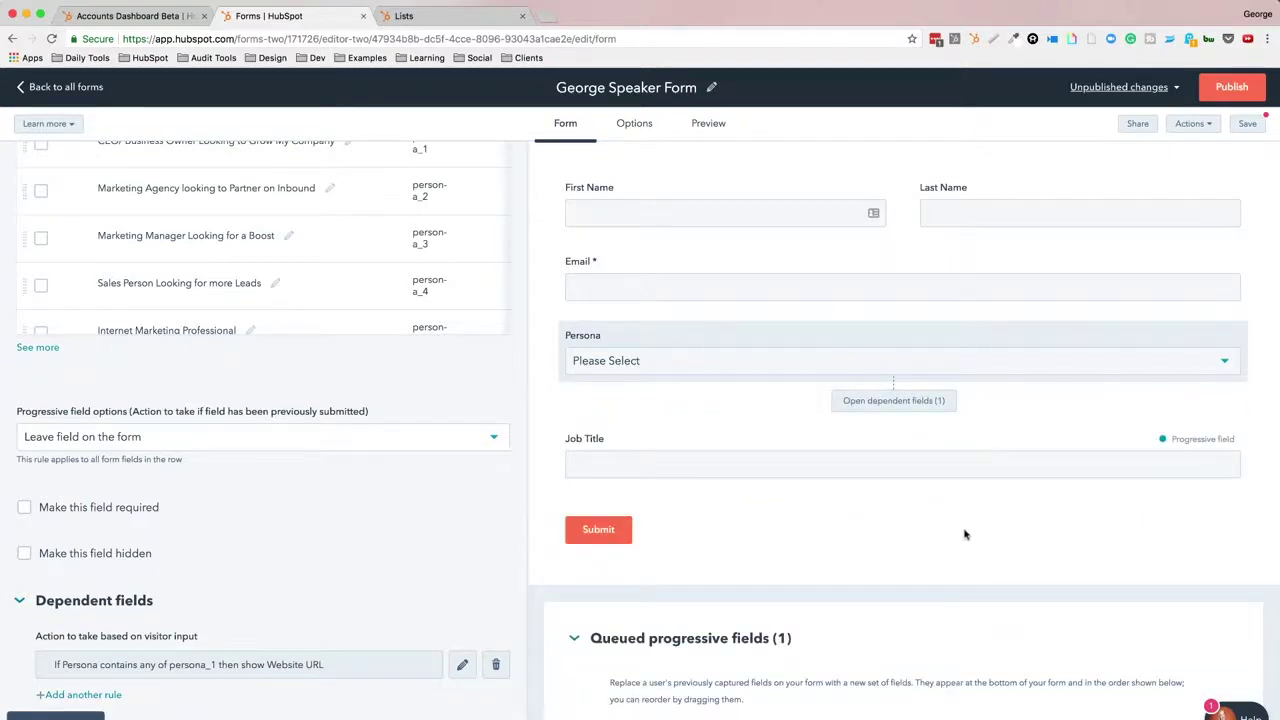
pyautogui.click(688, 639)
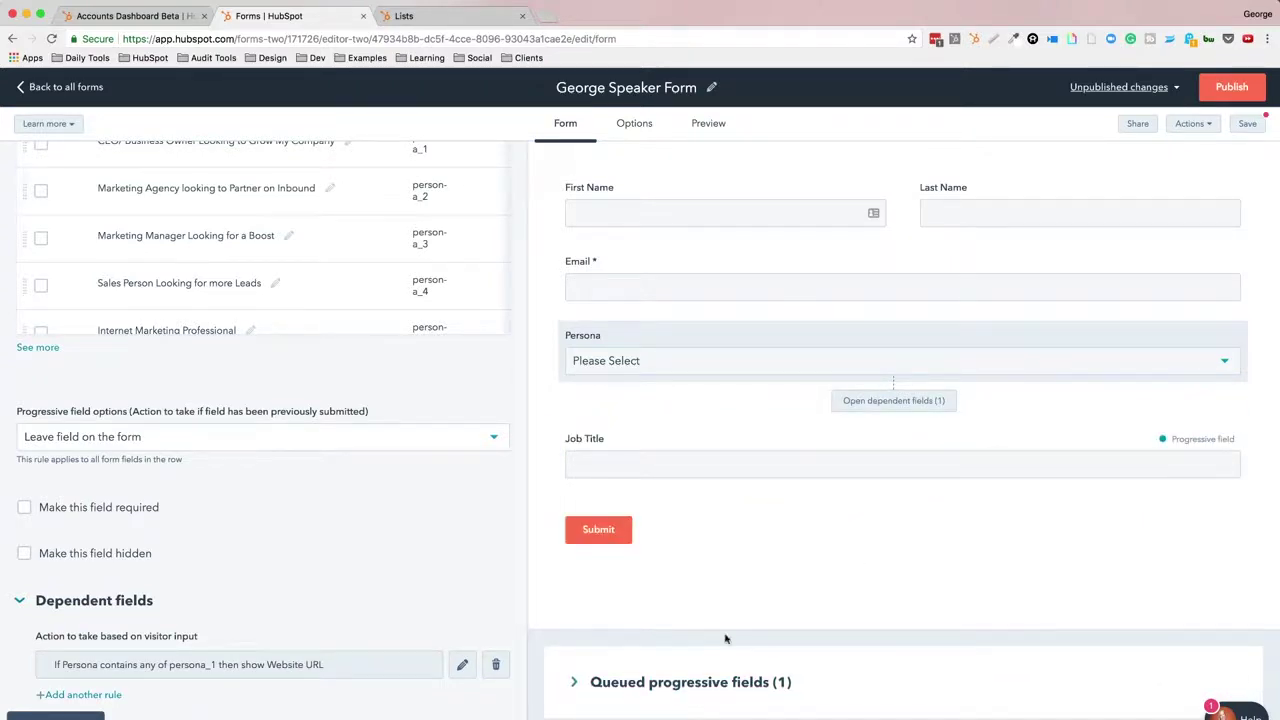
# Step: Open the Last Name field's configuration and make the field required
pyautogui.scroll(4, 304, 371)
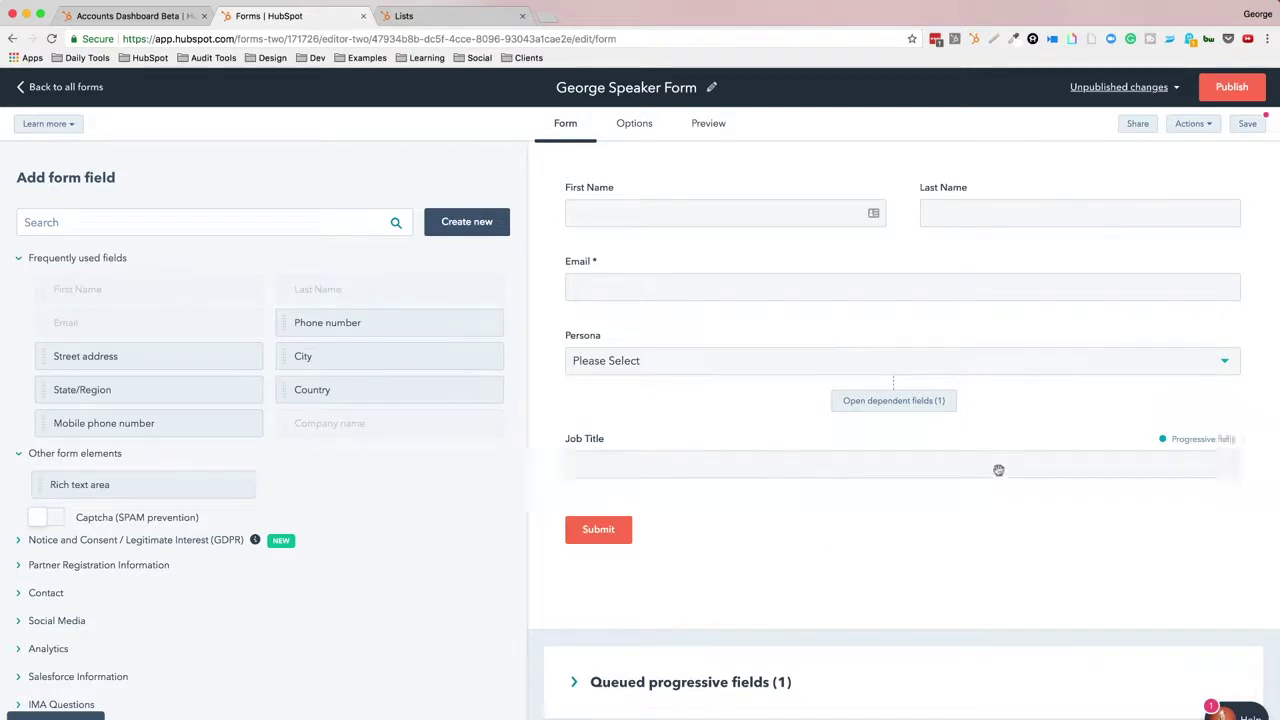
pyautogui.click(1148, 167)
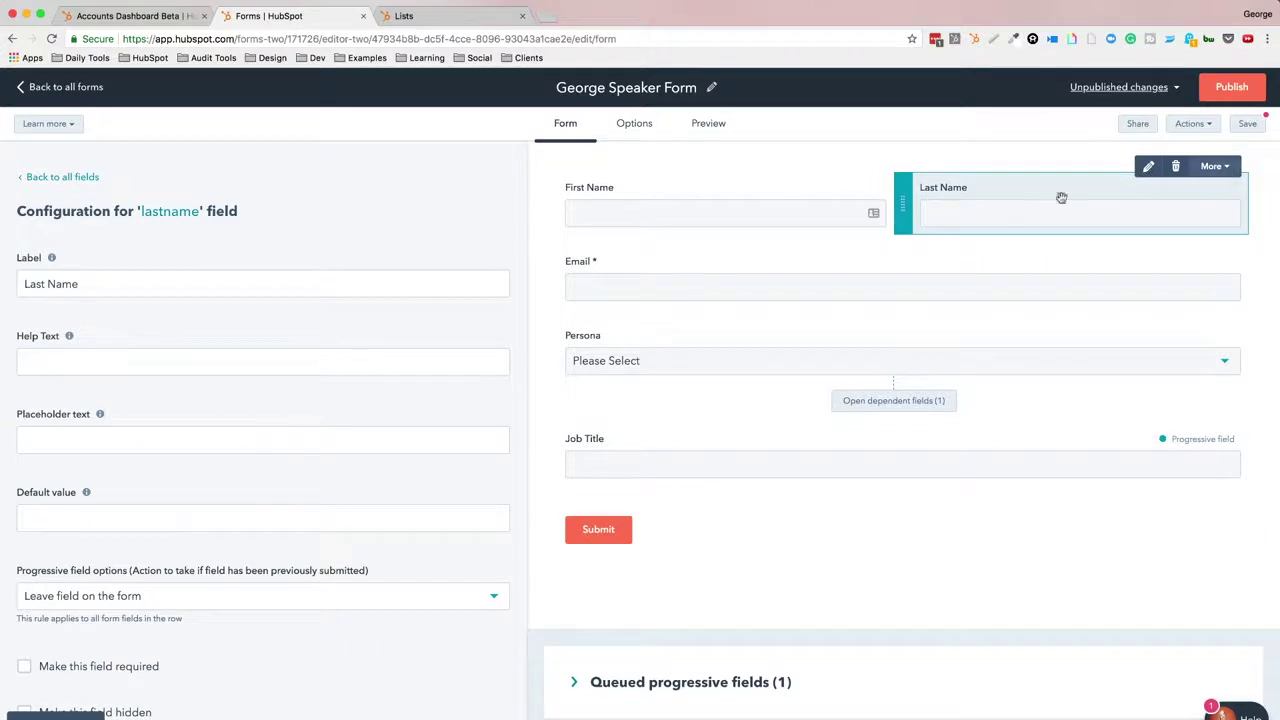
pyautogui.click(25, 666)
# Step: Make the First Name field required and save the form
pyautogui.click(782, 203)
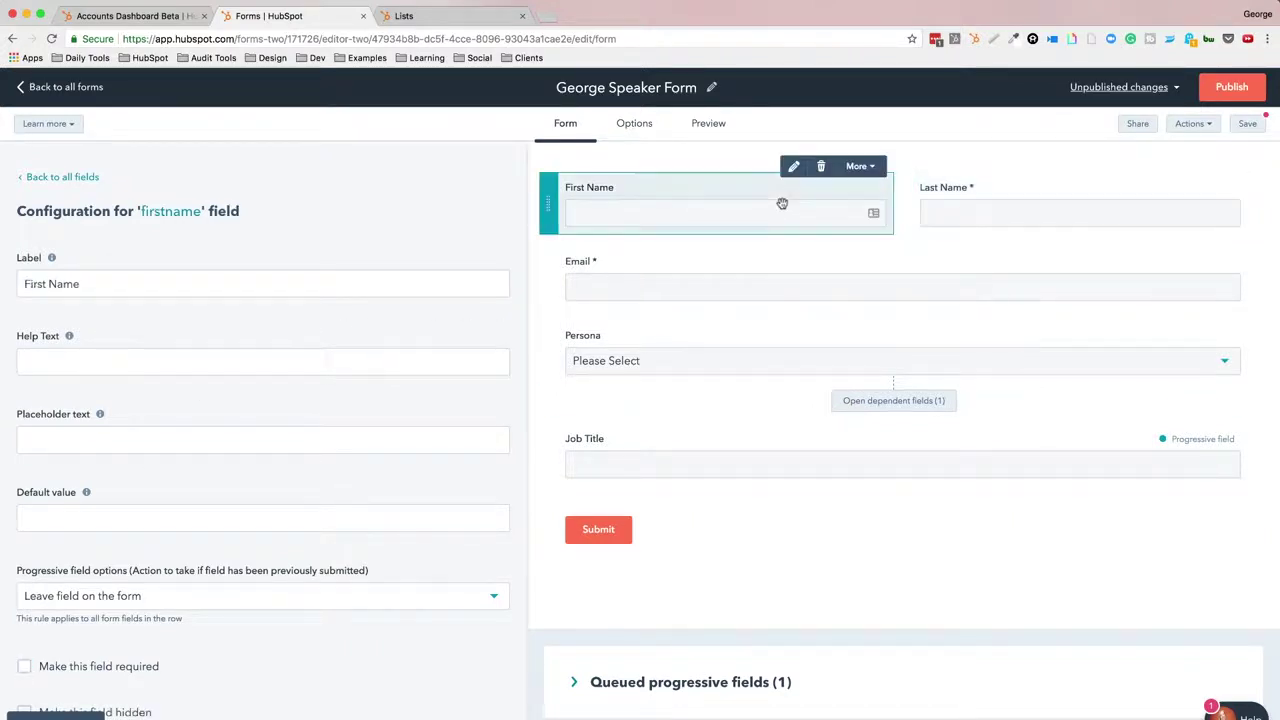
pyautogui.click(793, 167)
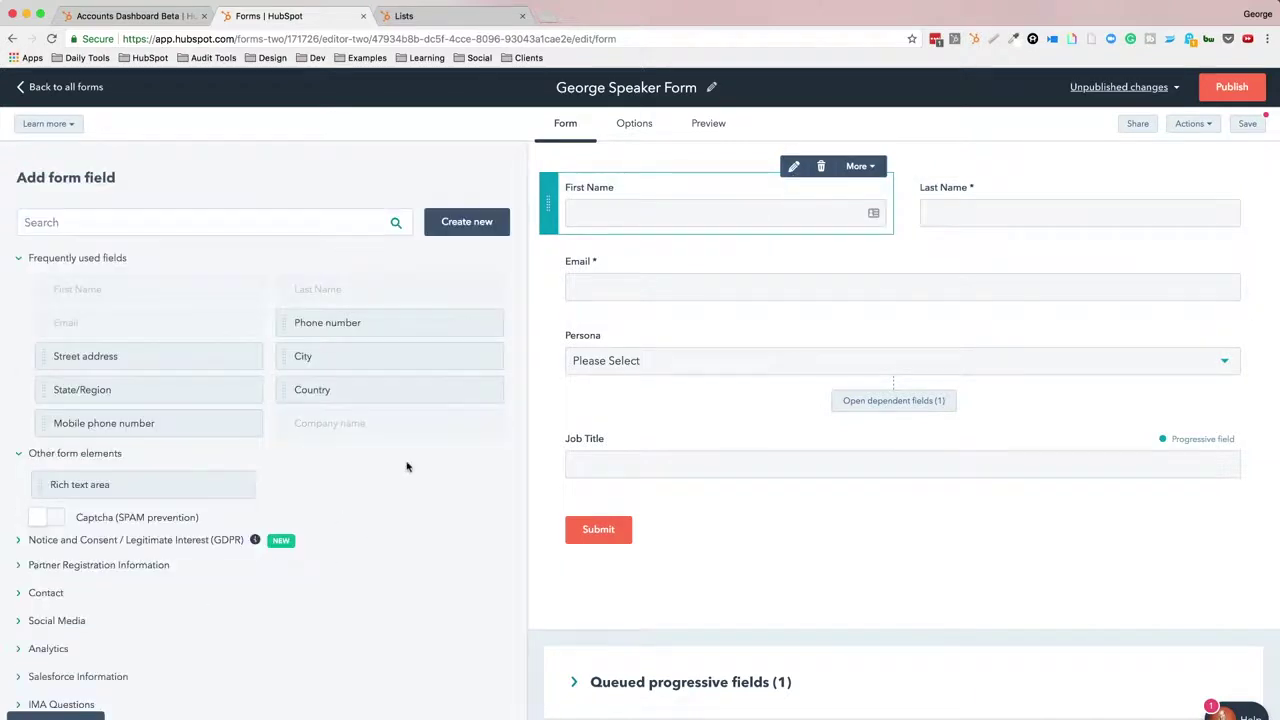
pyautogui.click(793, 166)
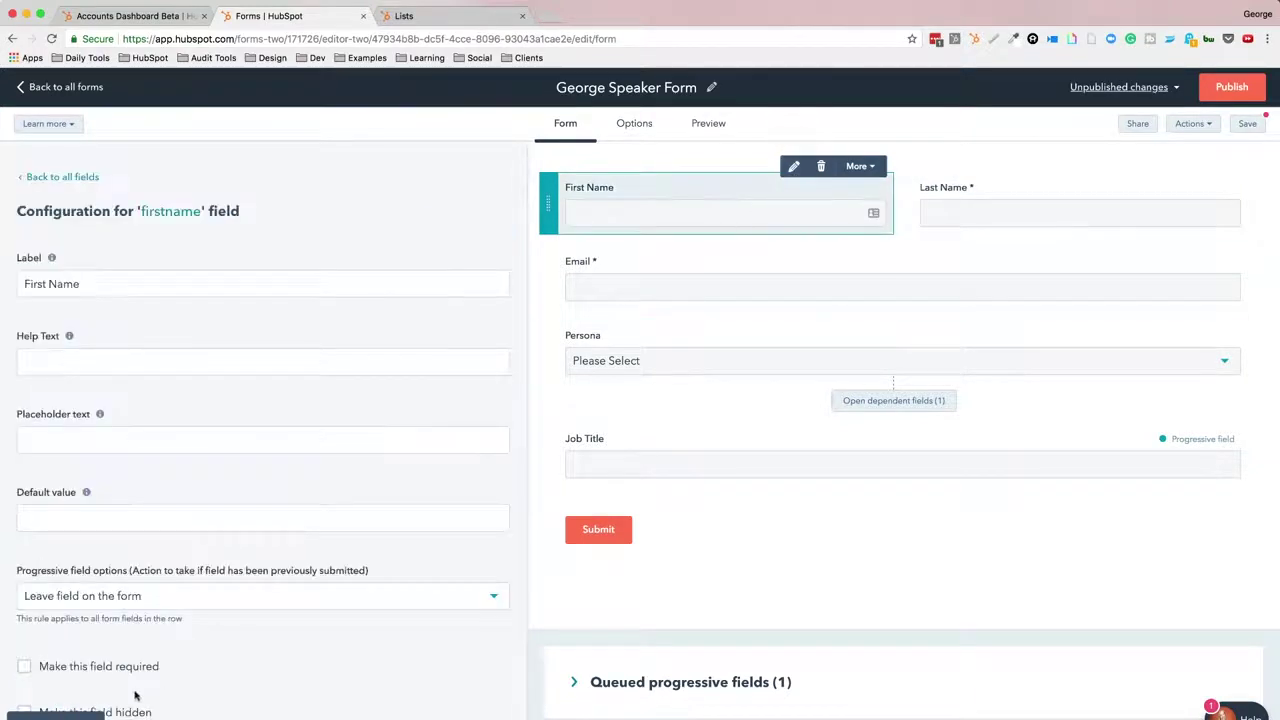
pyautogui.click(26, 665)
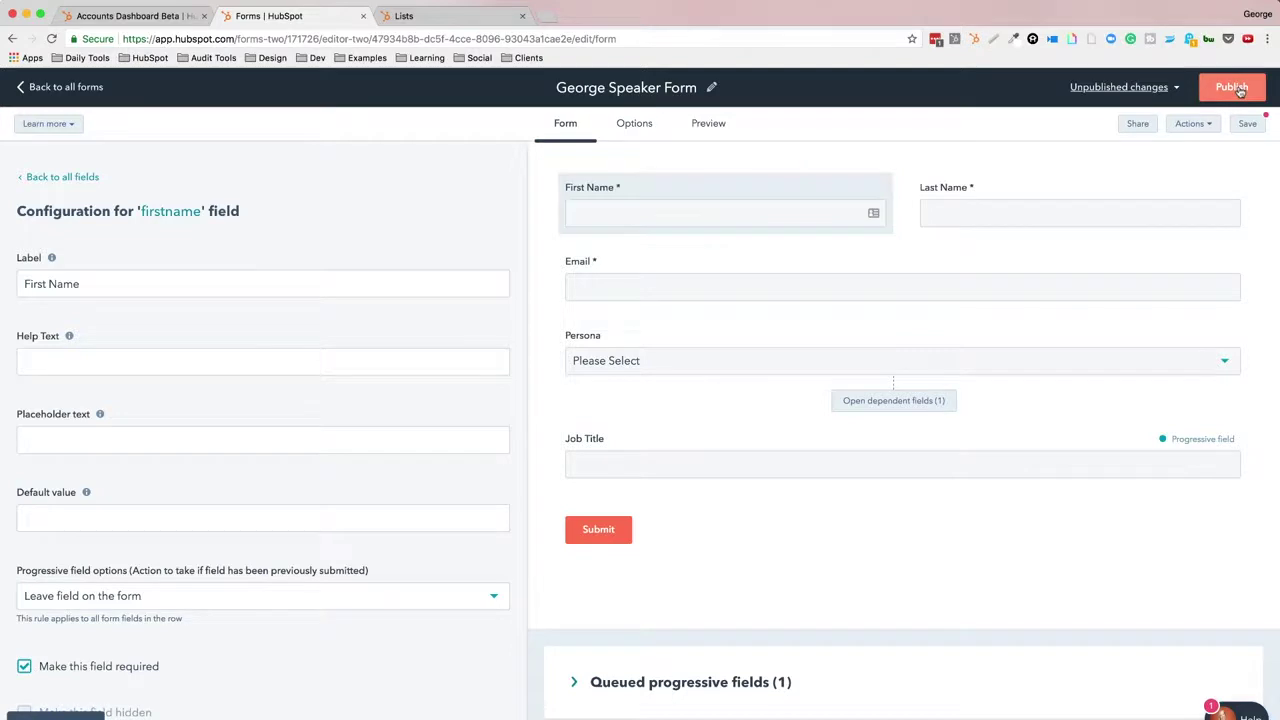
pyautogui.click(1248, 124)
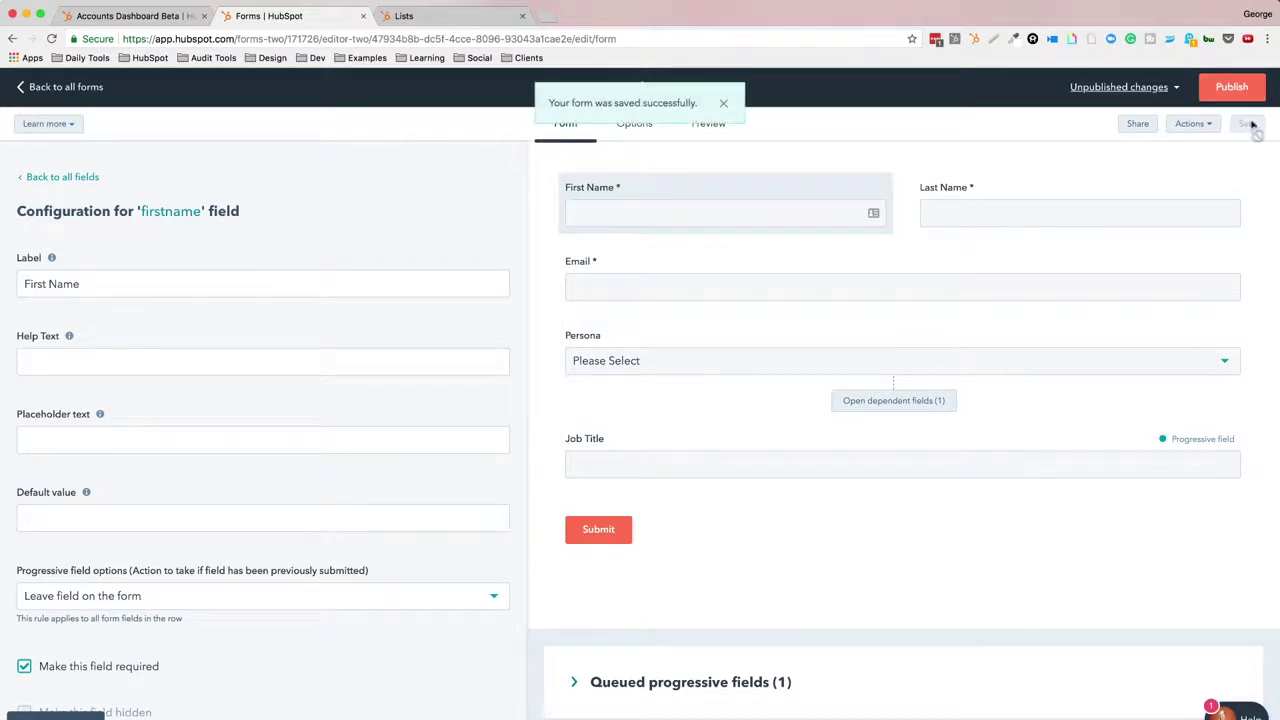